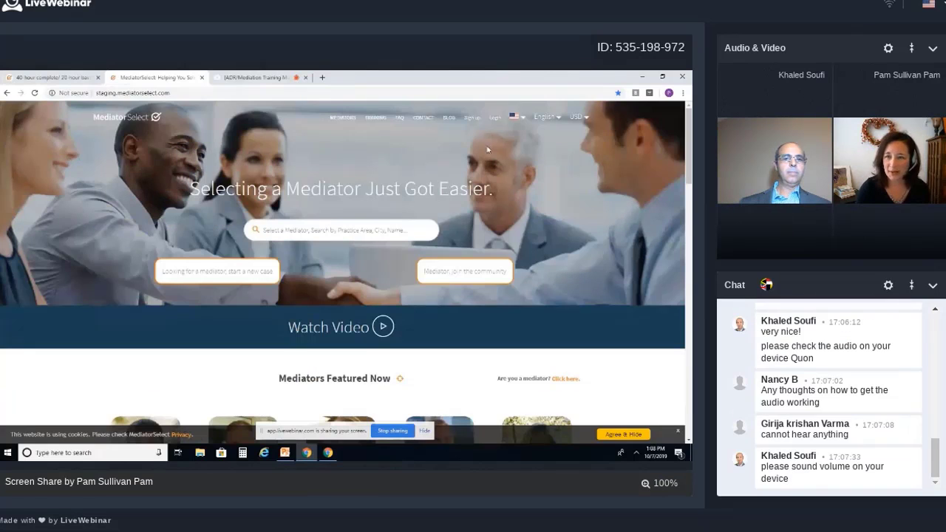
Open the Login dialog from the MediatorSelect home page navigation.
left_click(494, 118)
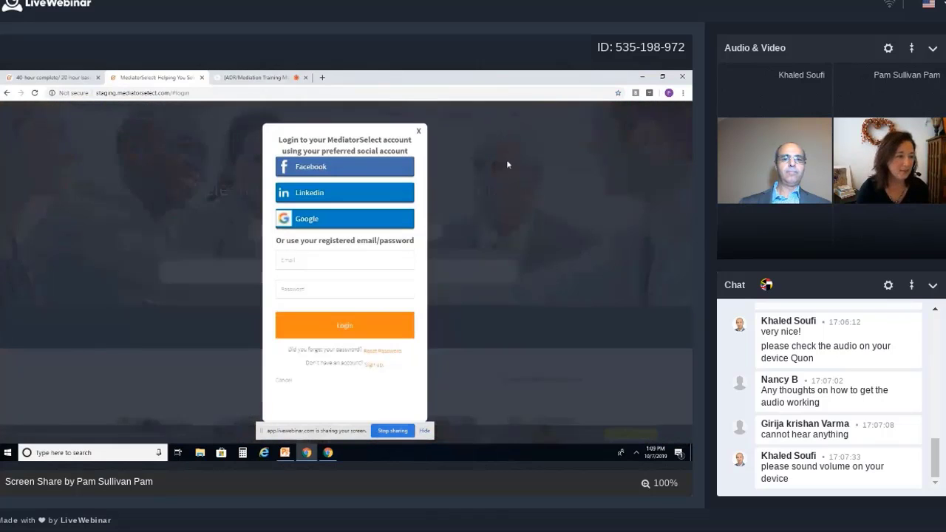
Sign in with the registered account e-mail and password.
left_click(306, 260)
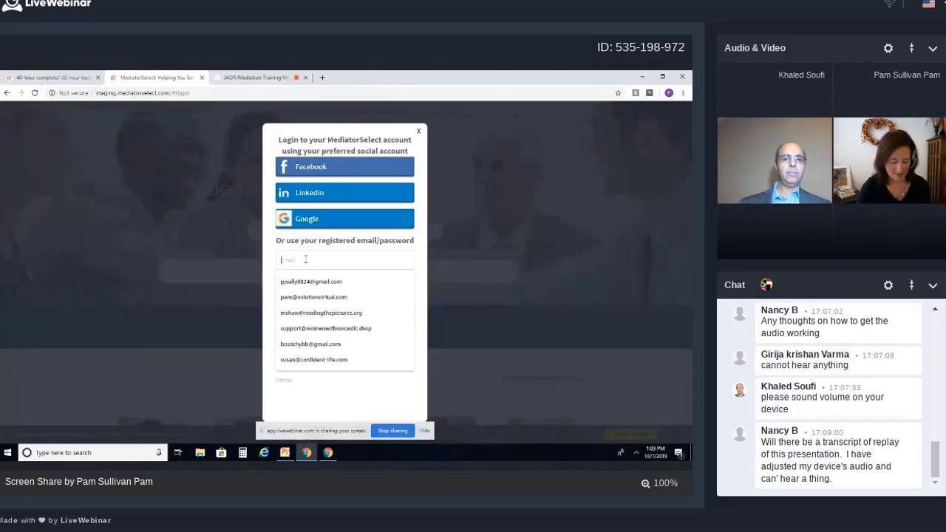
key("Tab")
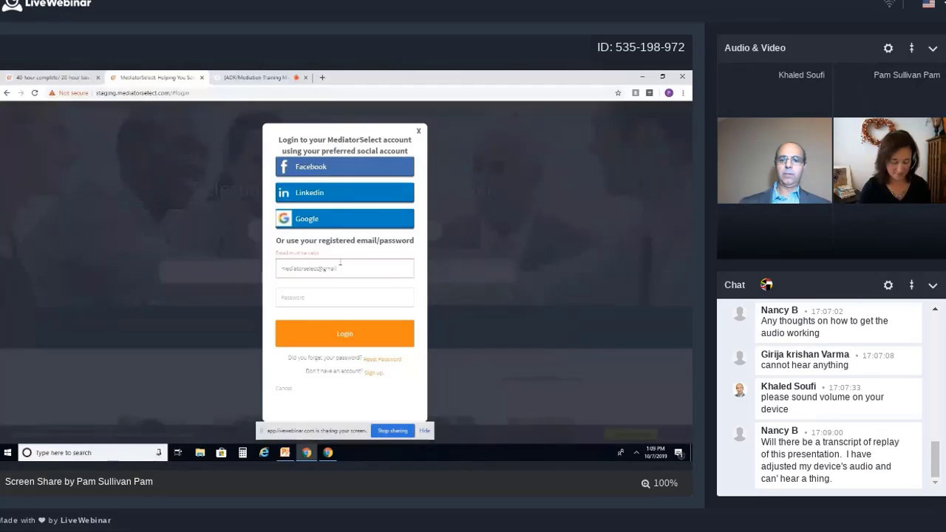
left_click(340, 261)
type(".com")
left_click(295, 288)
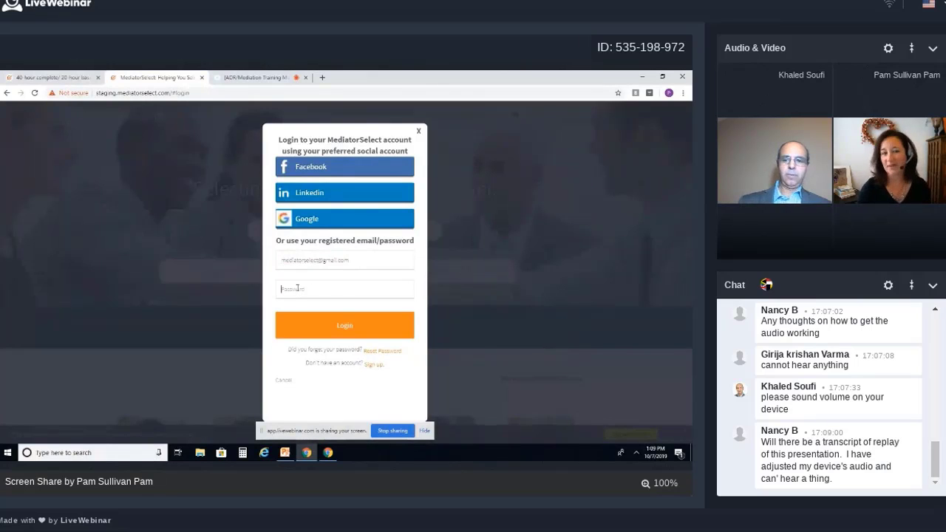
type("••")
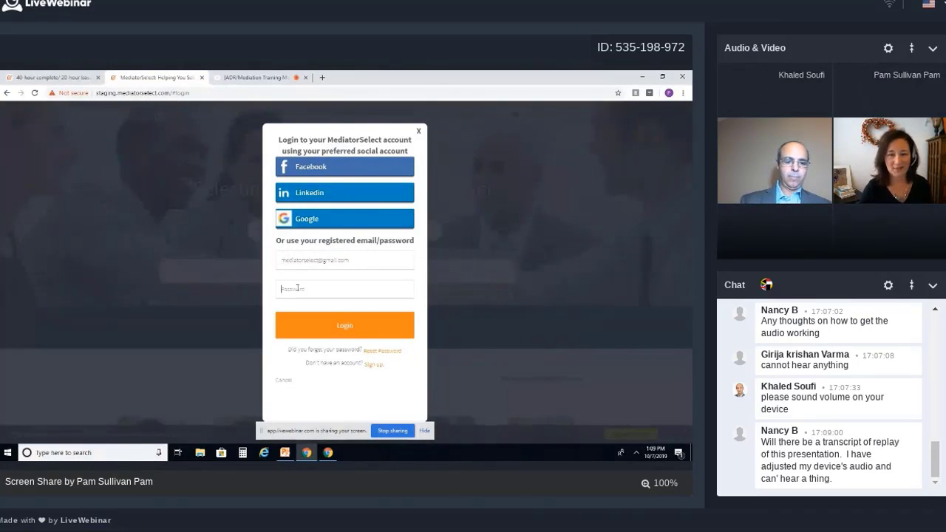
type("••")
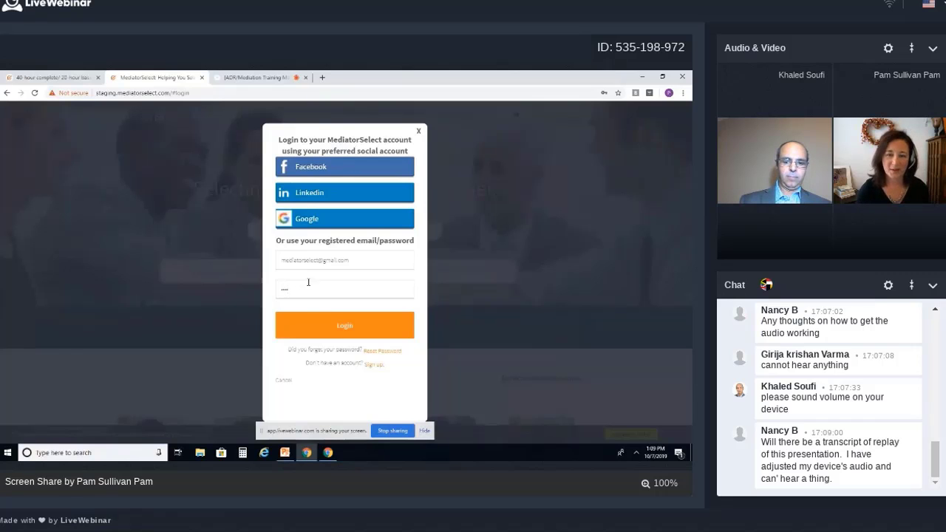
left_click(332, 325)
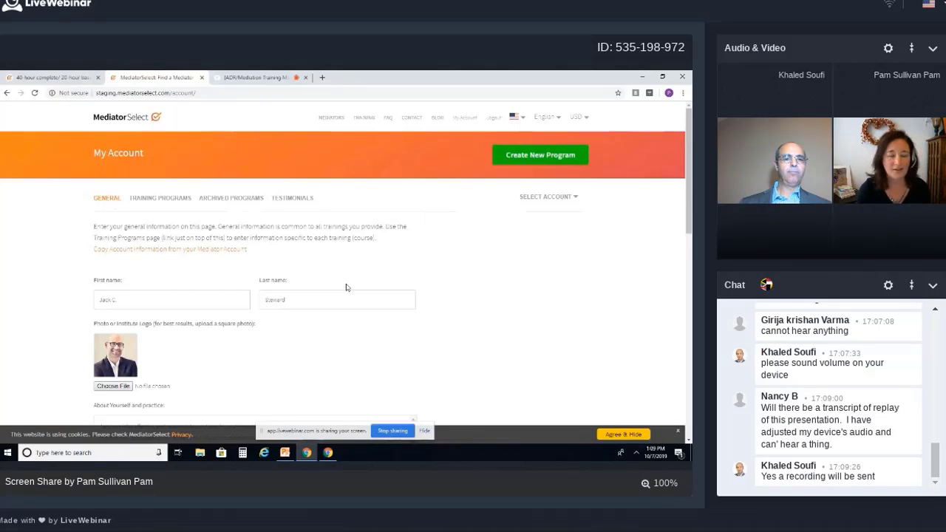
Scroll through the My Account General tab, then go to Training Programs.
scroll(342, 281, "down", 2)
scroll(342, 279, "up", 2)
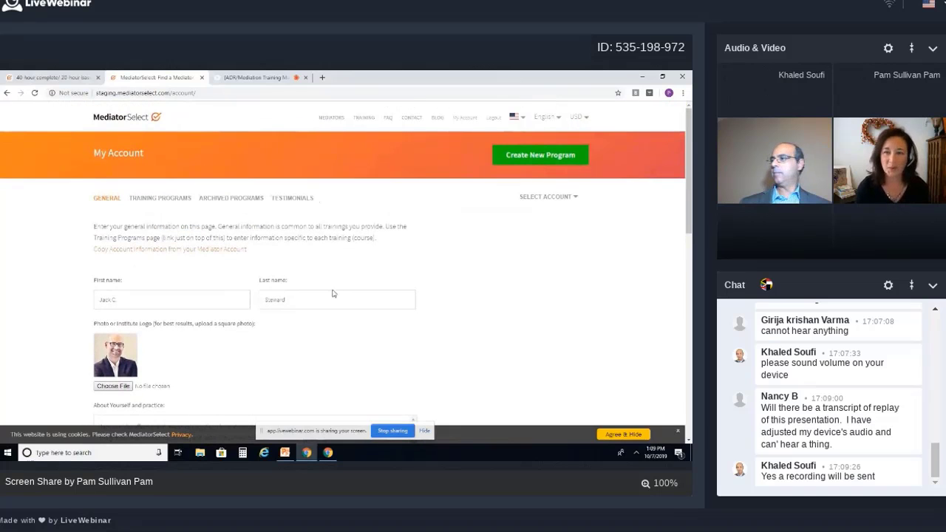
scroll(334, 291, "down", 3)
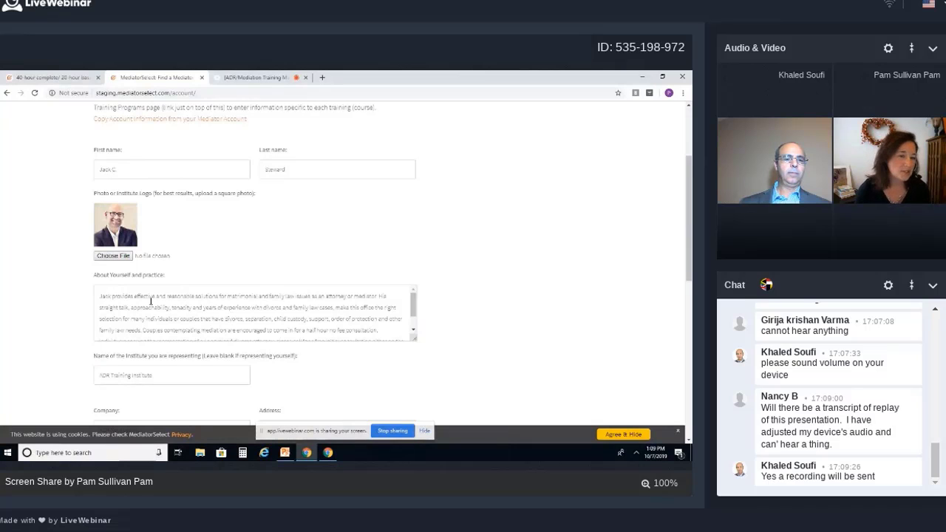
scroll(151, 303, "down", 1)
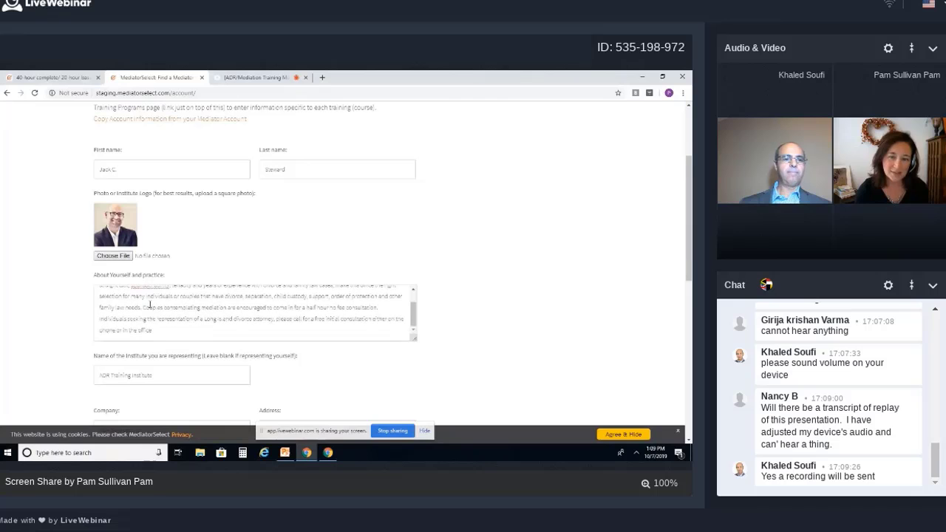
scroll(197, 319, "down", 6)
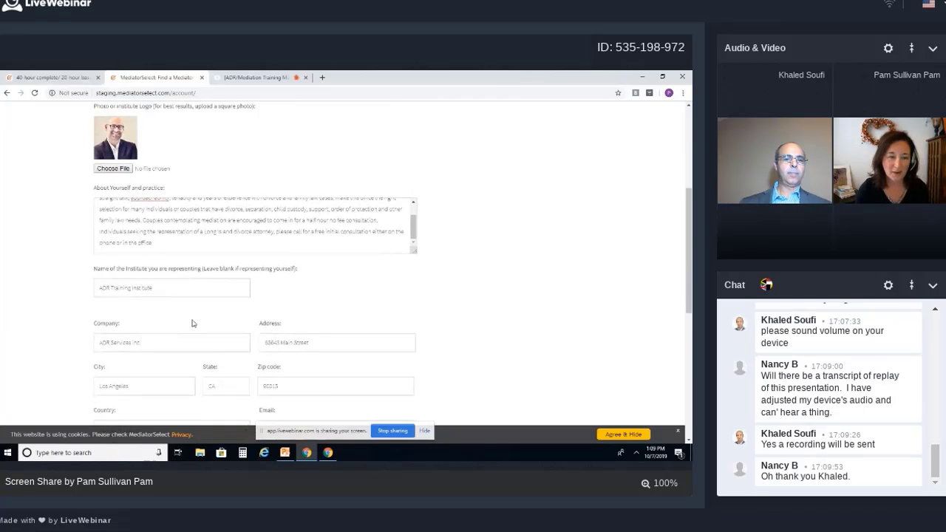
scroll(189, 303, "down", 3)
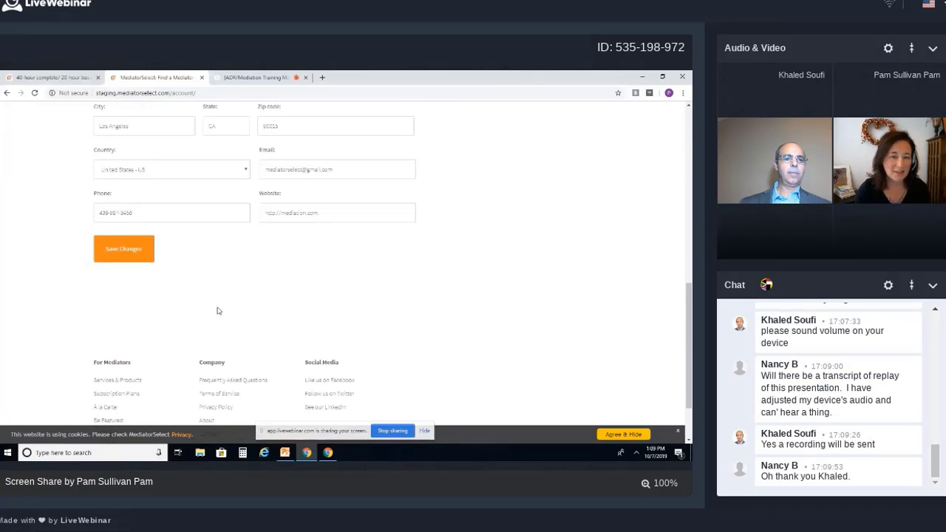
scroll(217, 310, "down", 2)
scroll(211, 338, "up", 10)
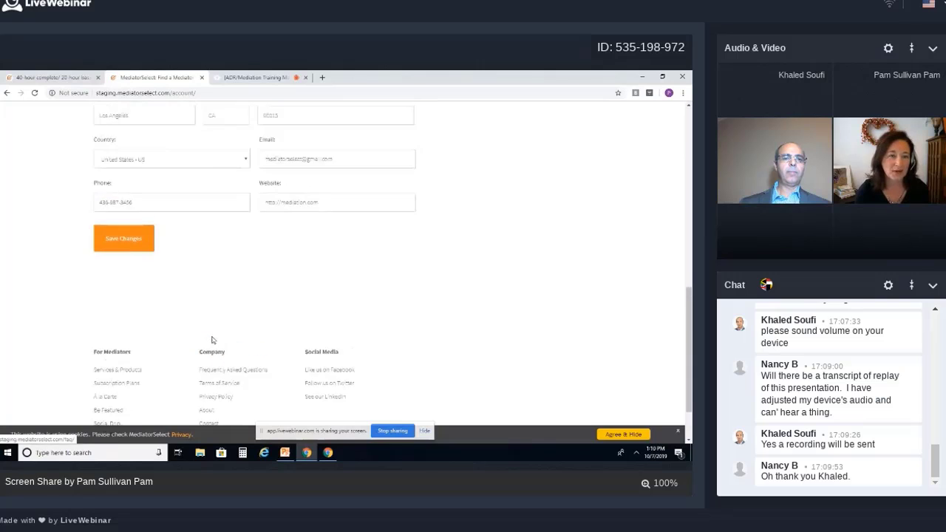
left_click(161, 198)
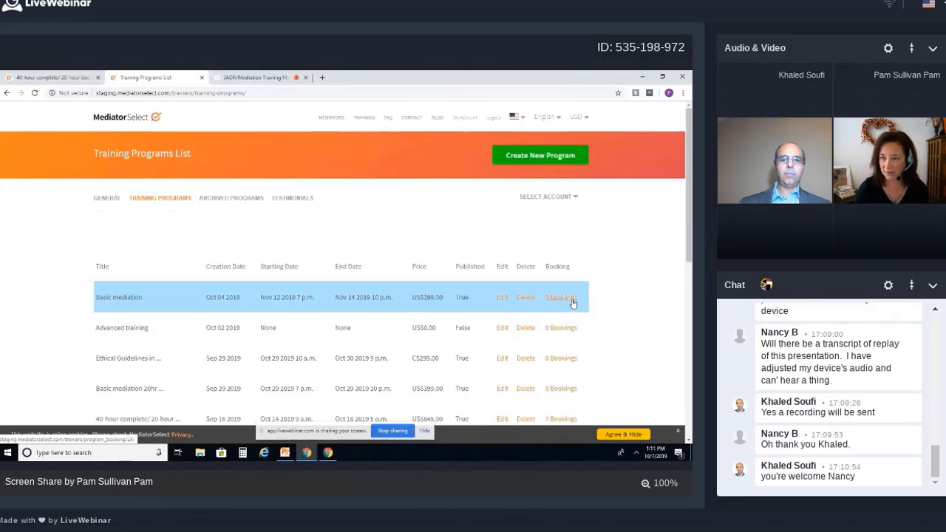
Review the 40-hour complete program's bookings, then go to Archived Programs.
scroll(572, 302, "down", 3)
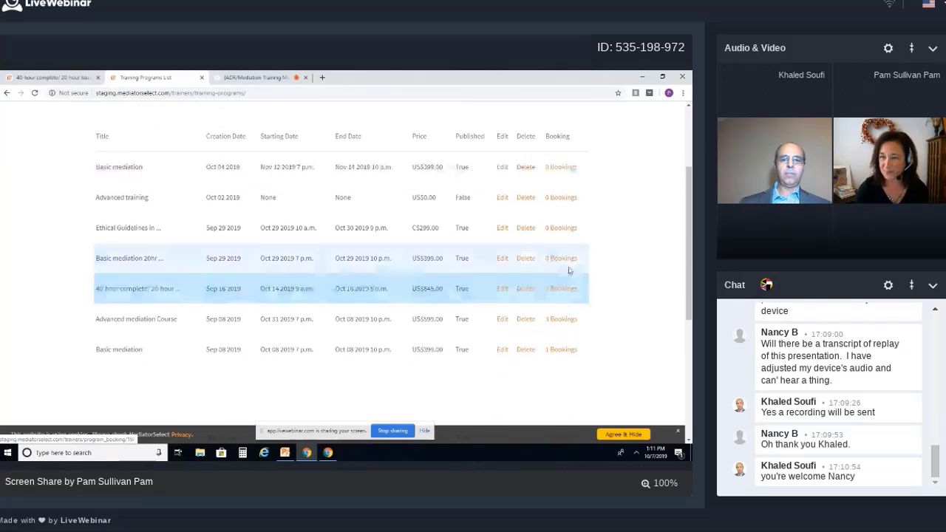
left_click(566, 289)
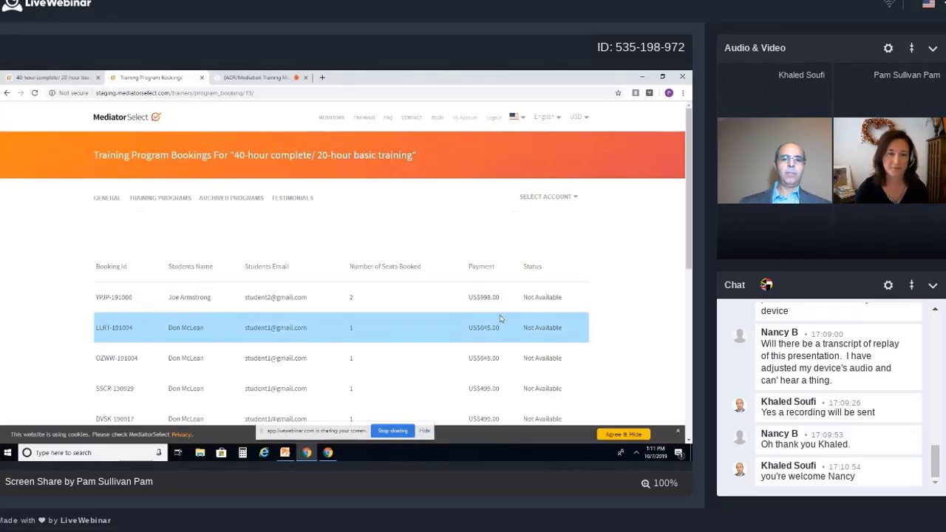
scroll(500, 316, "down", 1)
scroll(500, 317, "down", 2)
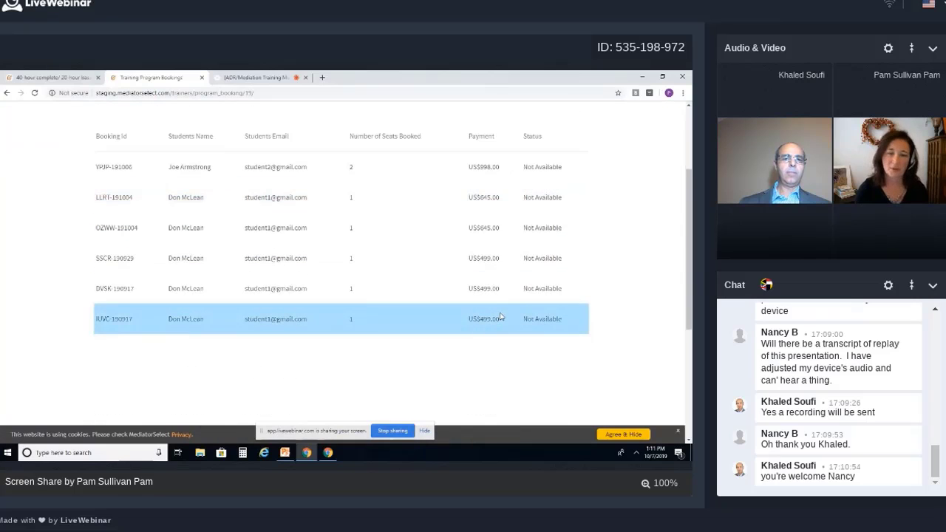
scroll(501, 316, "up", 2)
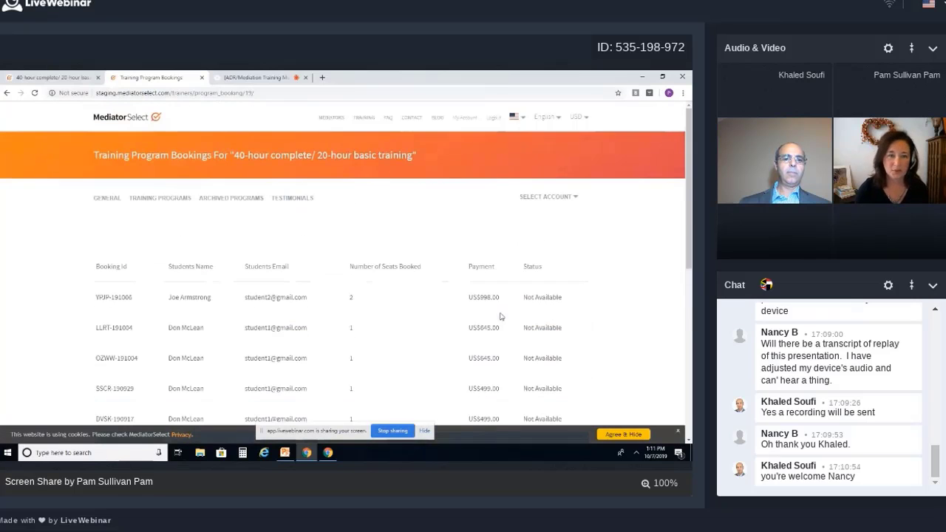
left_click(238, 200)
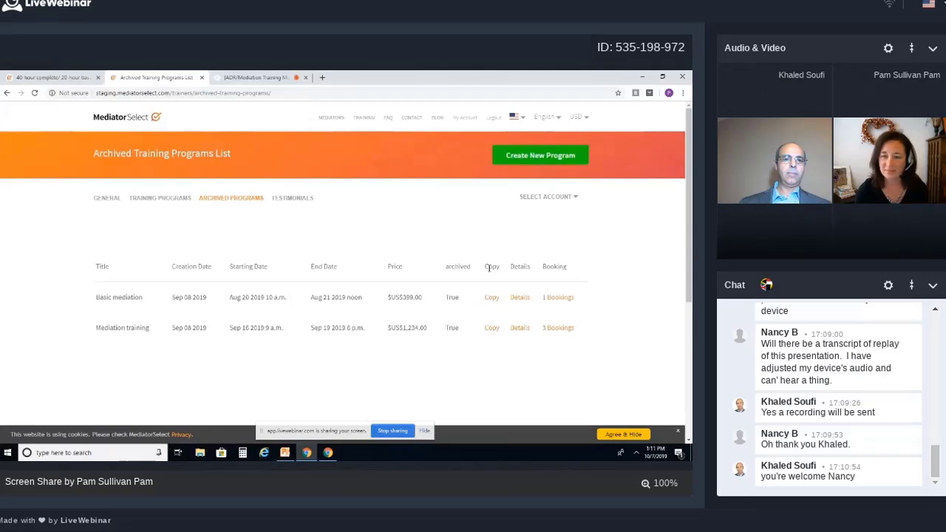
Copy the archived Basic mediation program, then go to Testimonials.
left_click(493, 303)
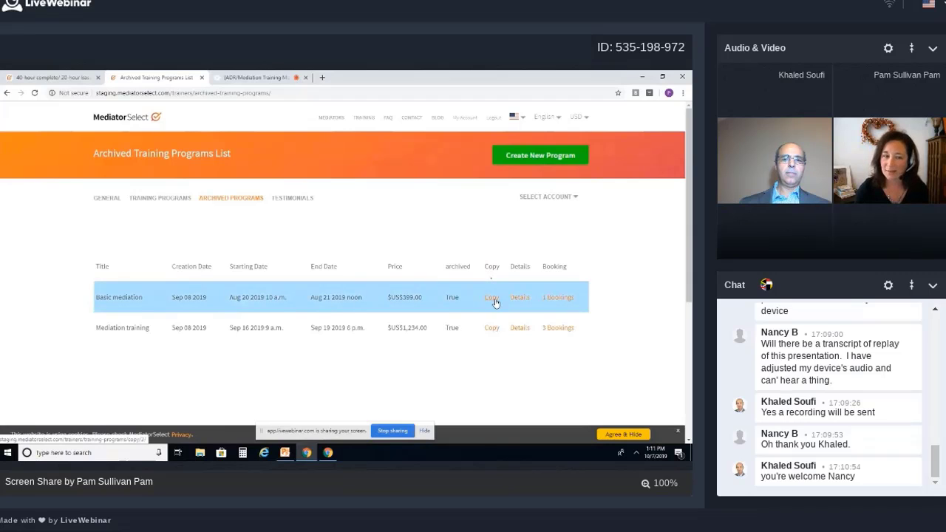
left_click(293, 198)
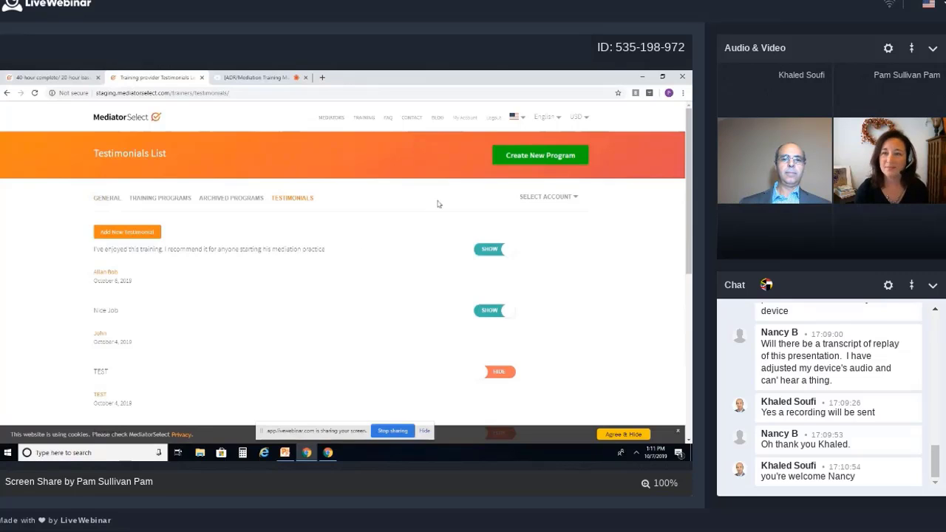
Start a new training program titled 'Marketplace TEST'.
left_click(524, 161)
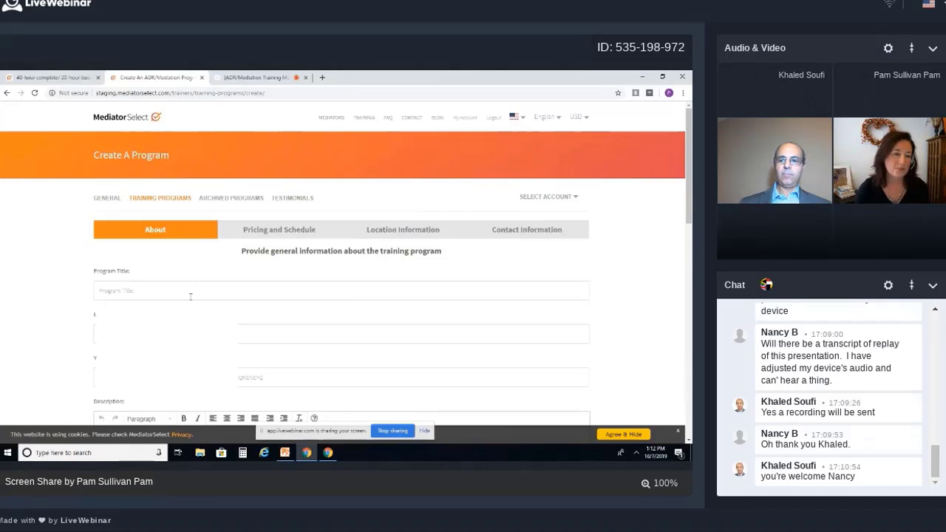
left_click(109, 292)
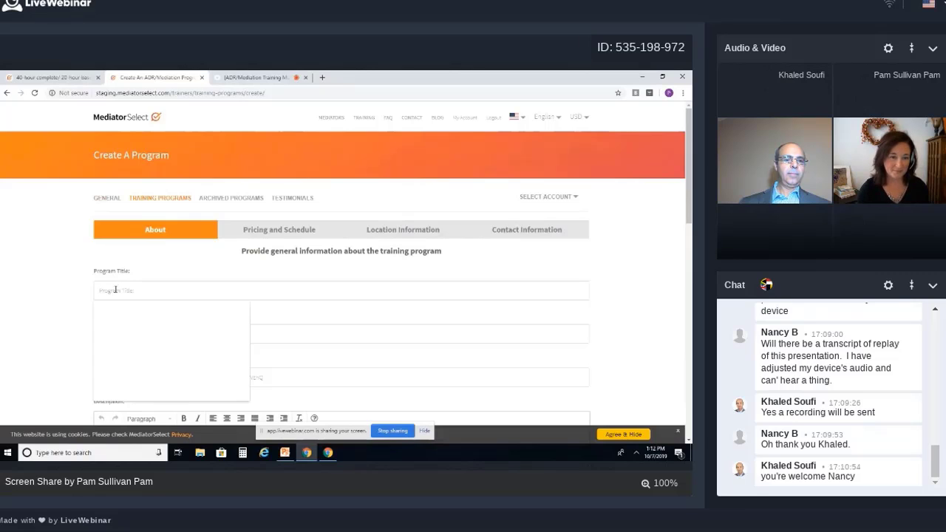
left_click(117, 310)
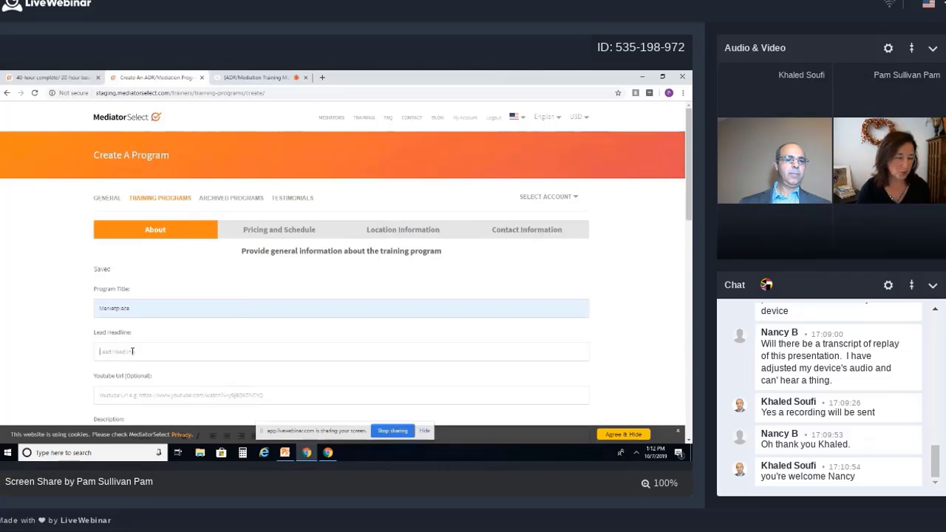
scroll(132, 351, "down", 2)
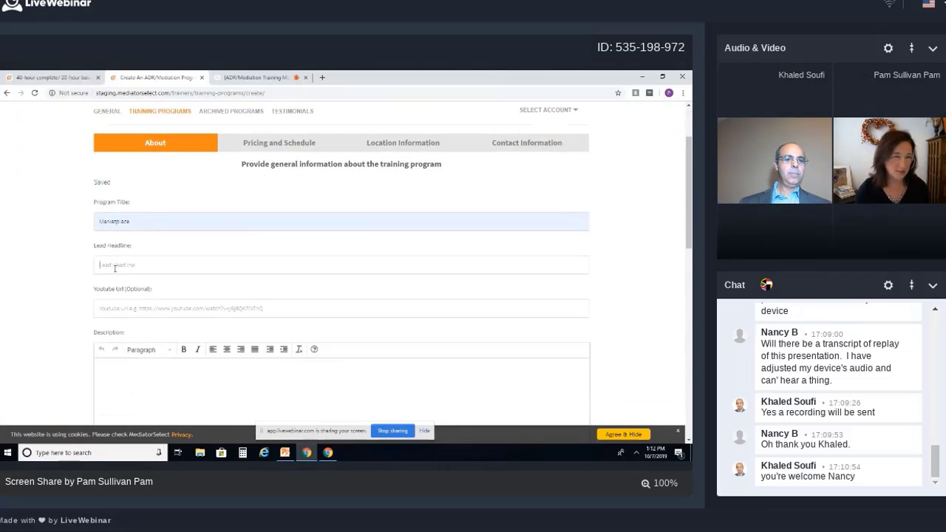
left_click(133, 221)
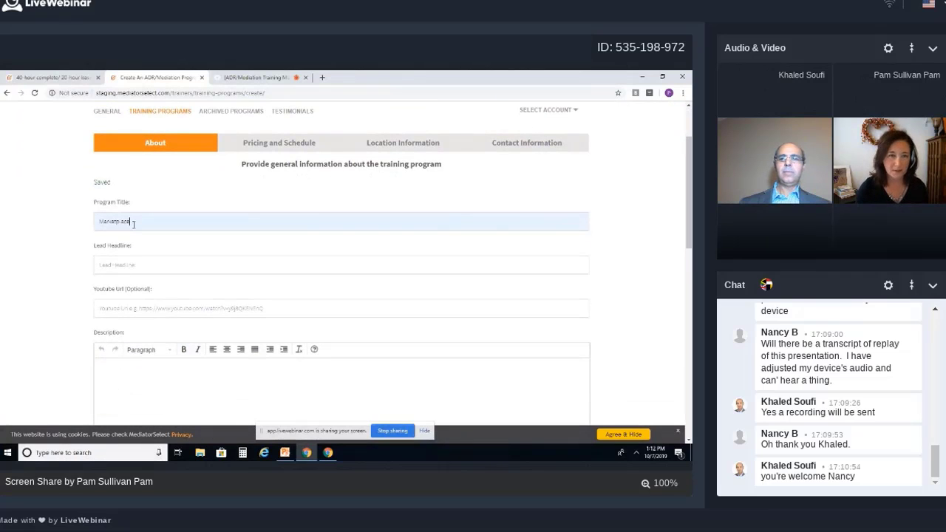
type("TEST")
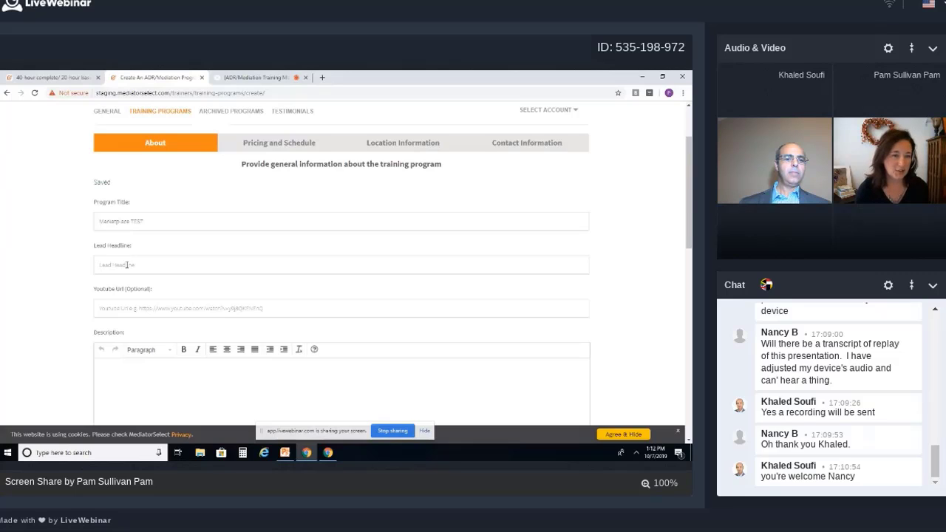
left_click(127, 264)
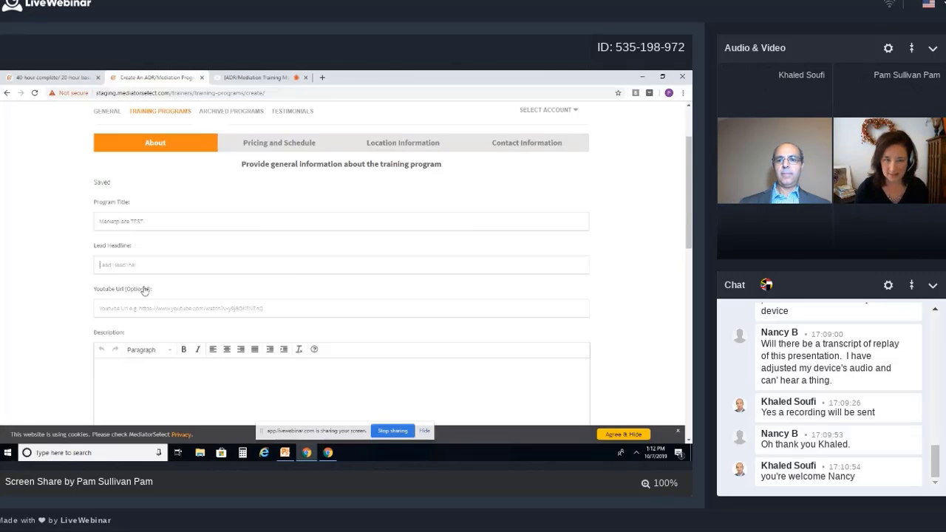
scroll(140, 273, "up", 1)
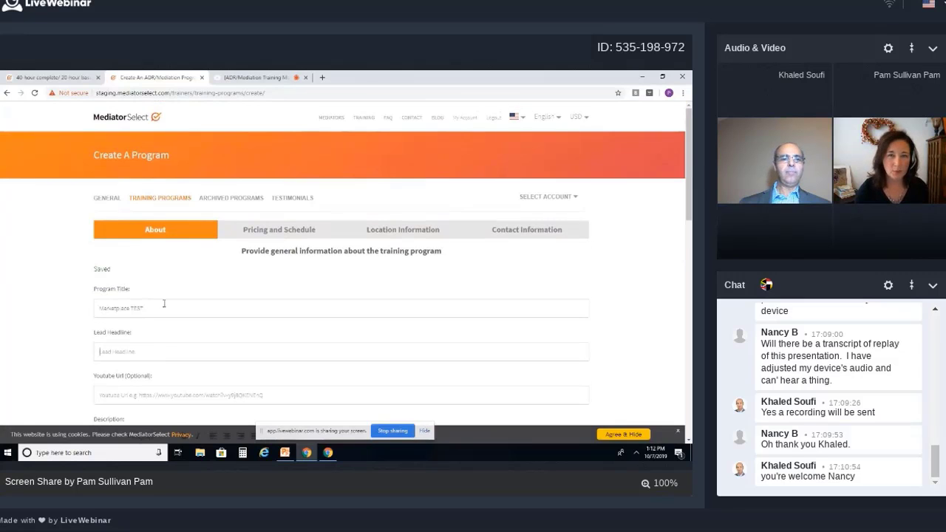
scroll(162, 302, "down", 2)
left_click(55, 78)
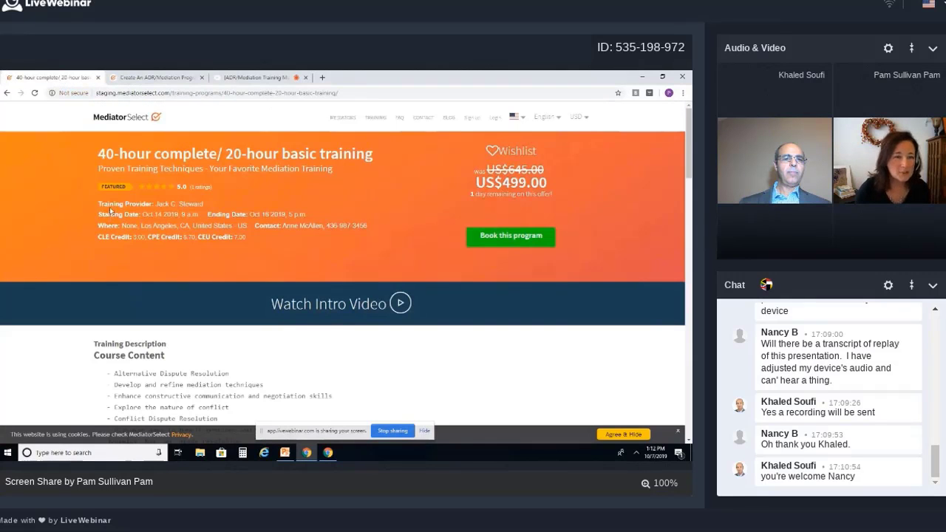
left_click_drag(98, 155, 376, 154)
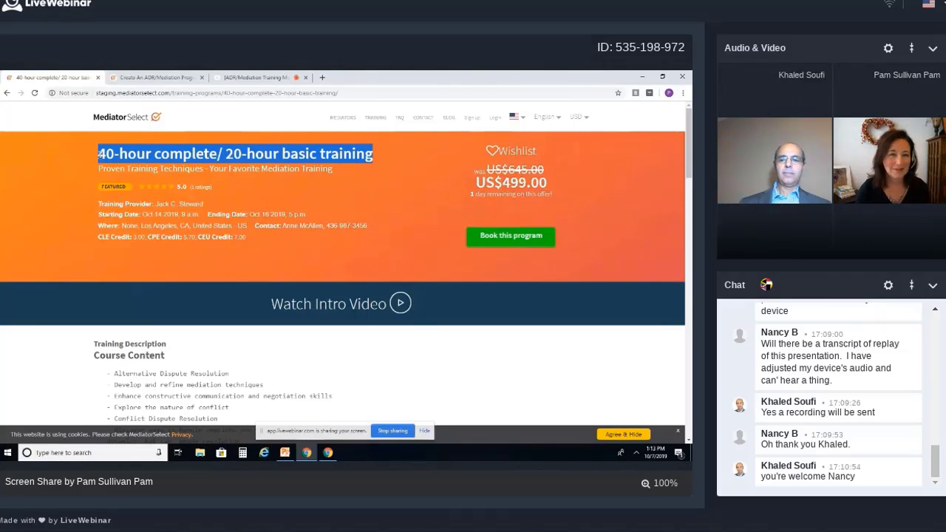
left_click(100, 155)
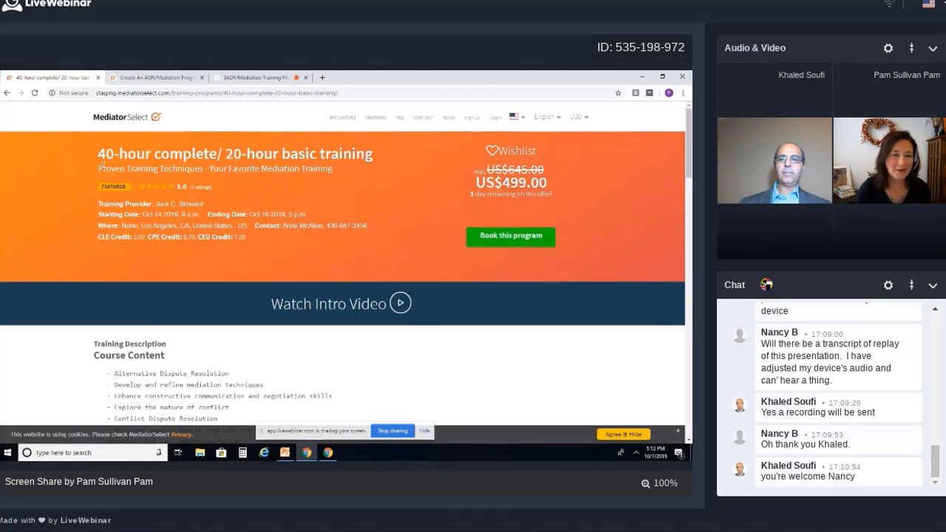
left_click_drag(98, 168, 349, 174)
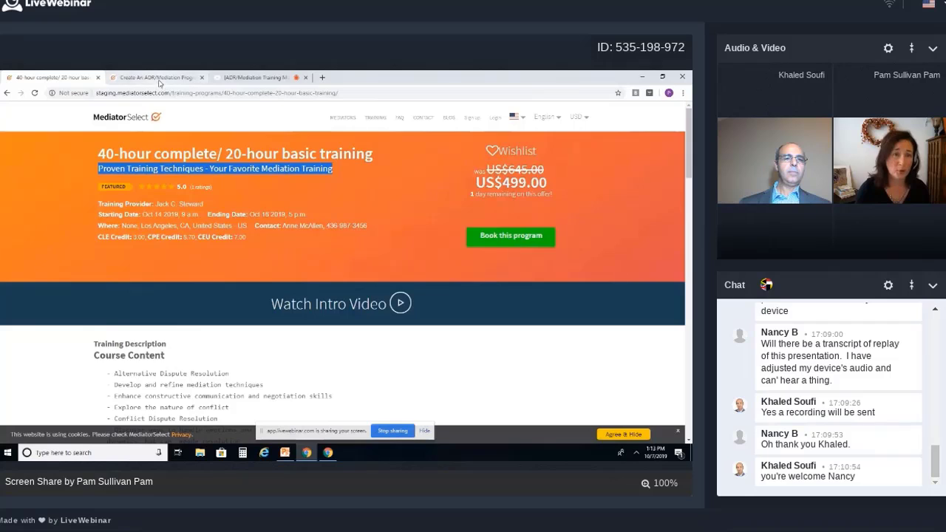
left_click(161, 78)
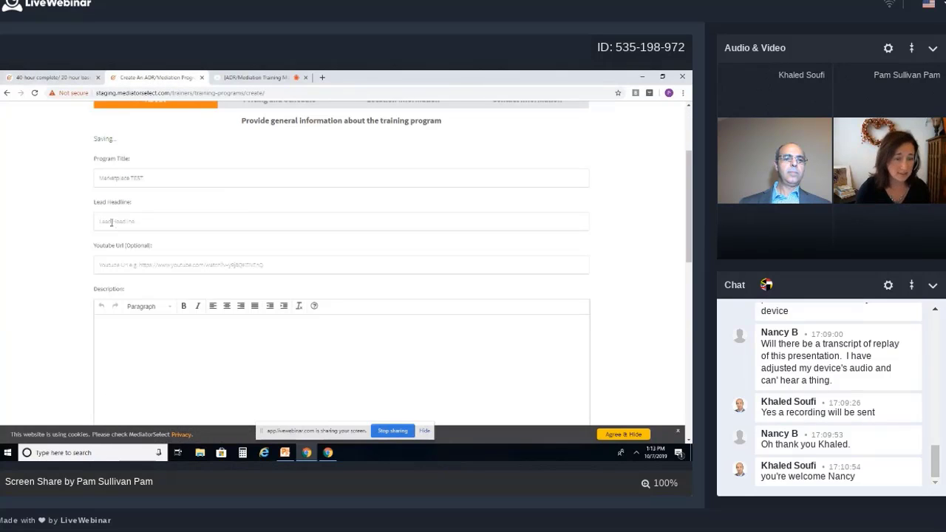
Enter 'TEST subline' as the lead headline, glance at the course tab, and return.
type("TEST subline")
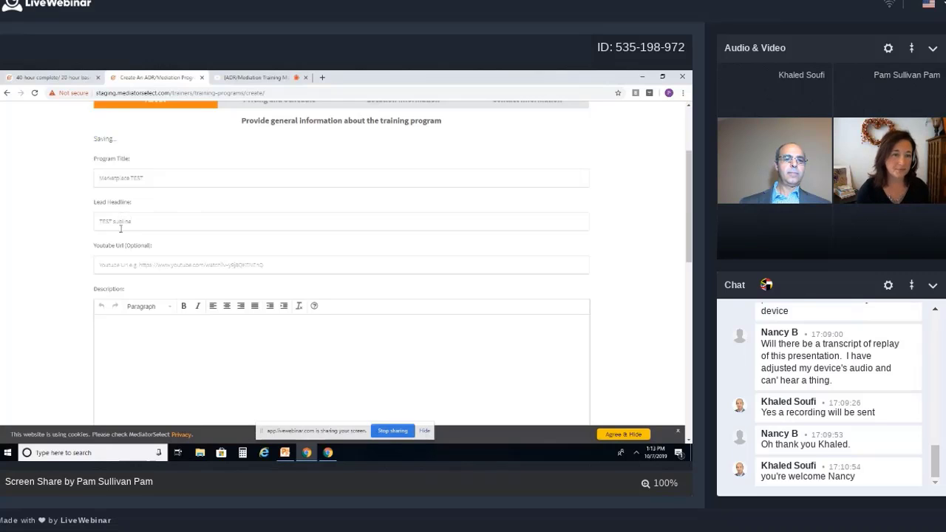
left_click(123, 267)
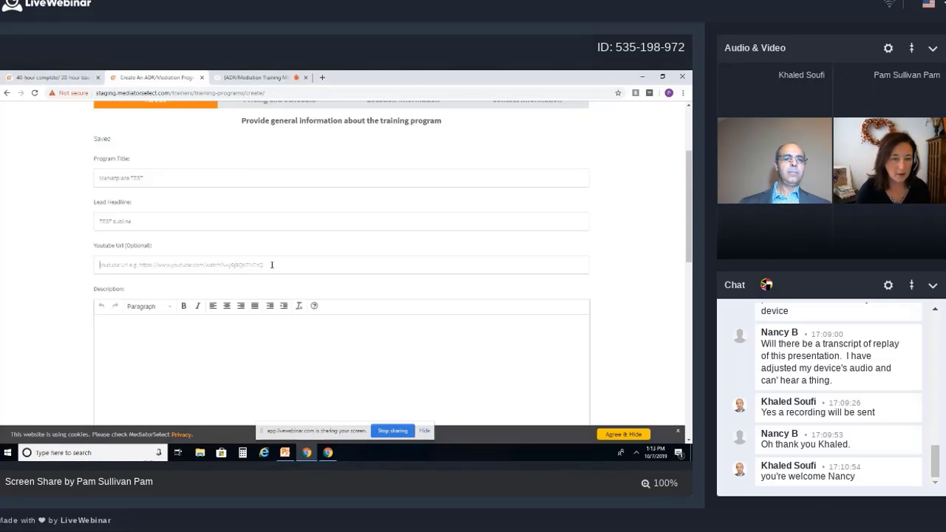
scroll(269, 266, "up", 3)
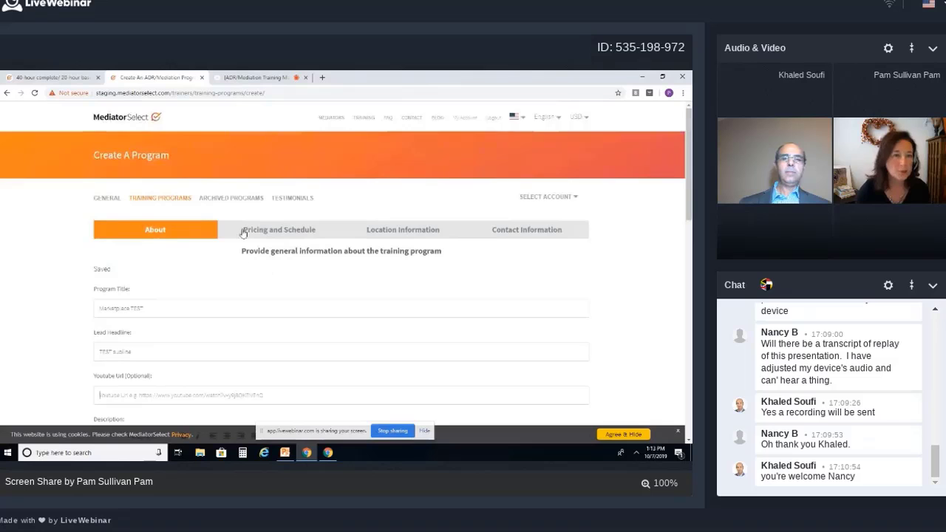
left_click(62, 79)
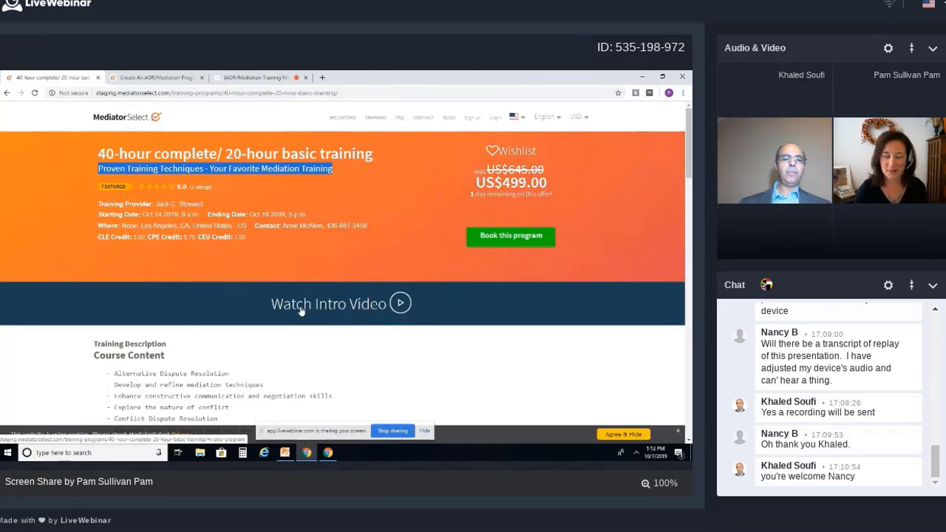
left_click(142, 78)
scroll(247, 325, "down", 2)
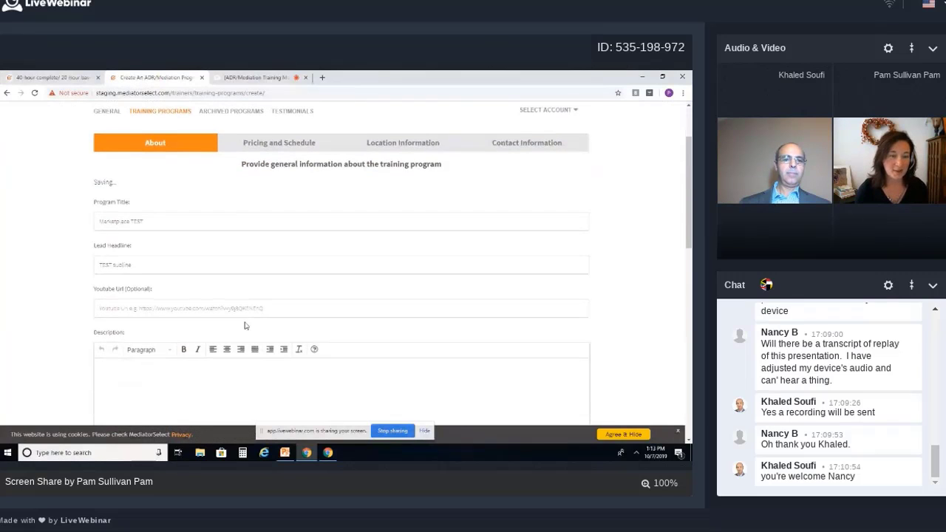
scroll(246, 322, "down", 2)
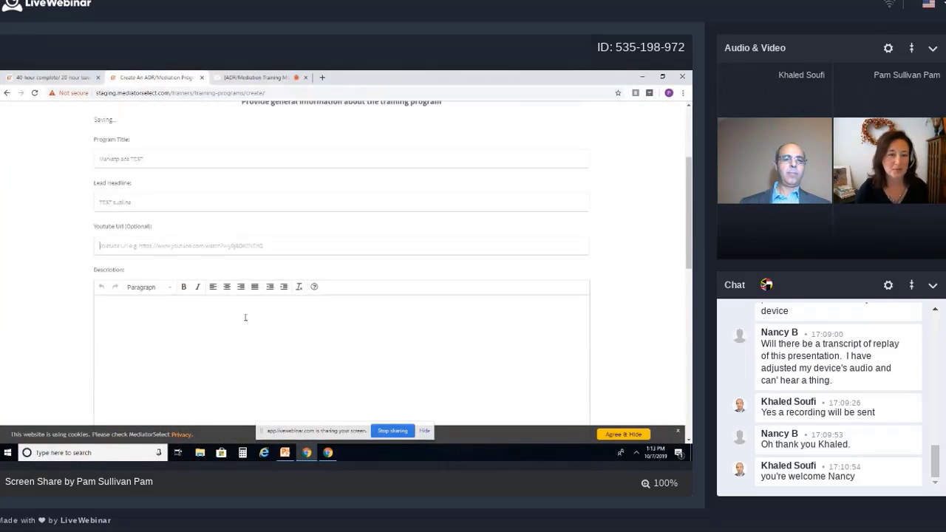
Type 'TEST Description' and a second line 'TEXT' in the description editor.
left_click(119, 281)
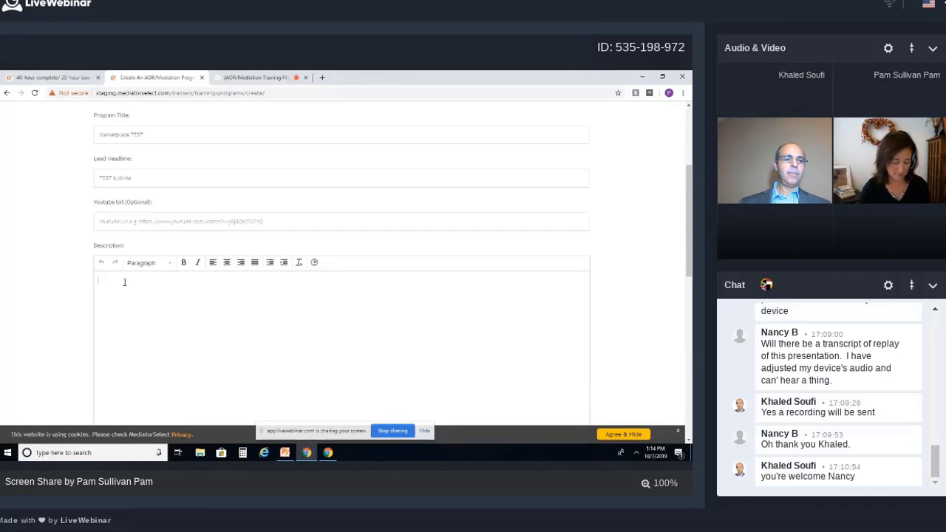
type("TEST ")
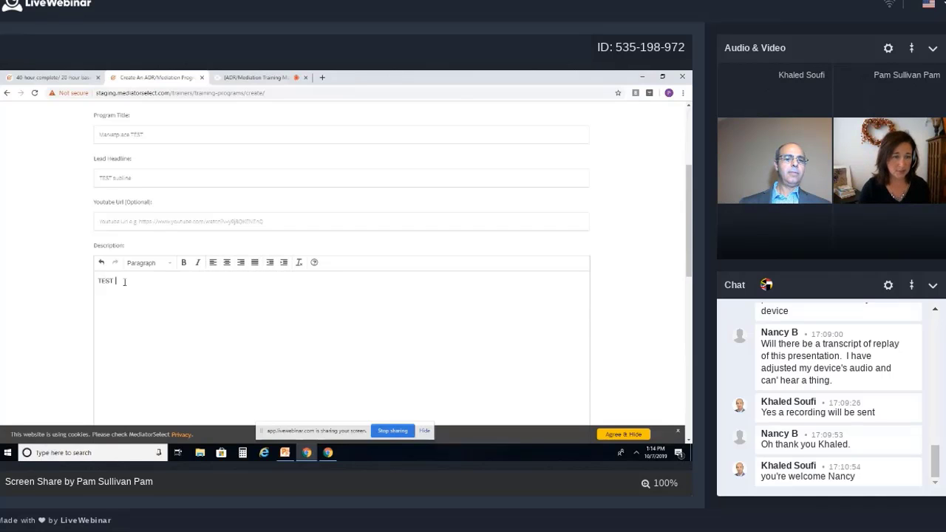
type("Description")
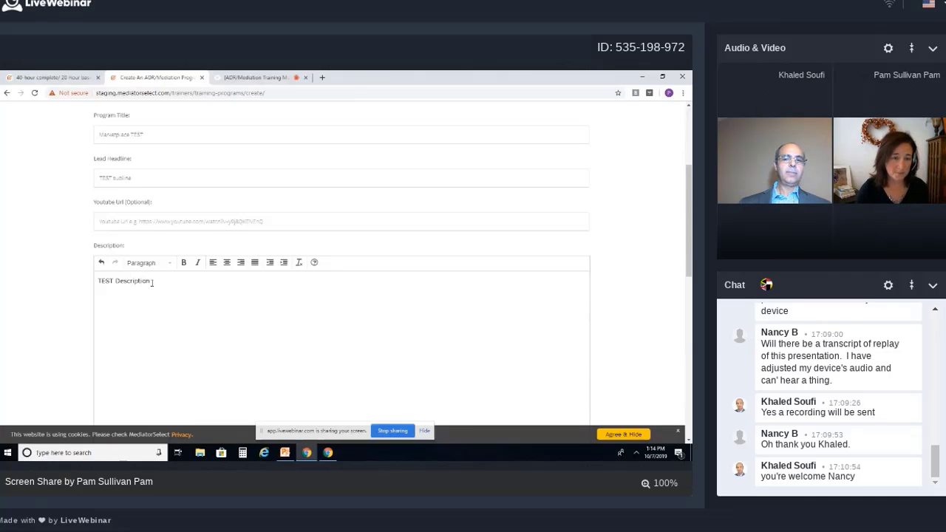
key("Return")
type("TEXT")
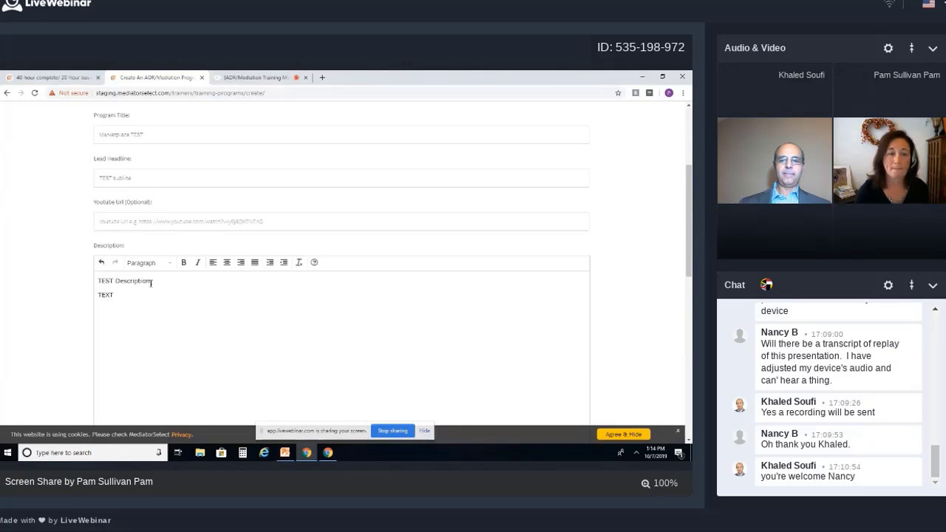
Make 'TEXT' bold italic and left-aligned, then add an empty line below.
left_click_drag(121, 295, 96, 294)
left_click(184, 262)
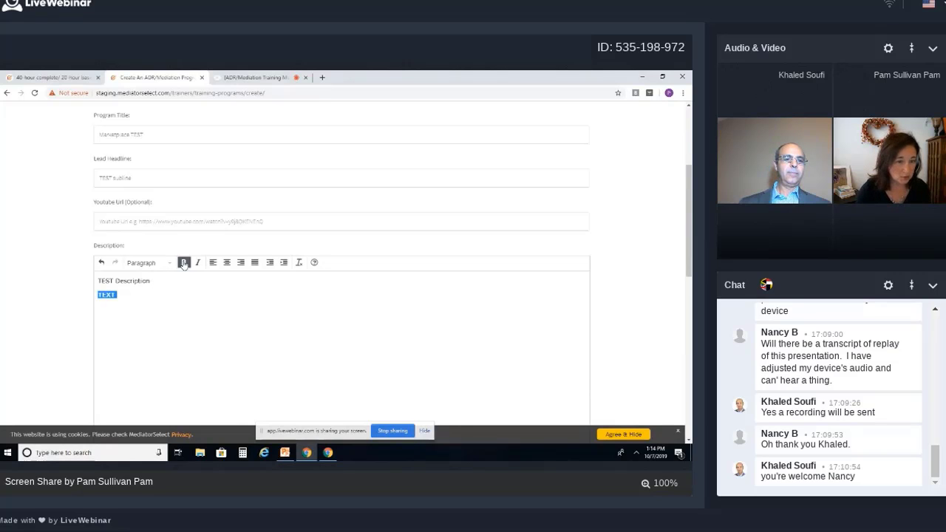
left_click(197, 262)
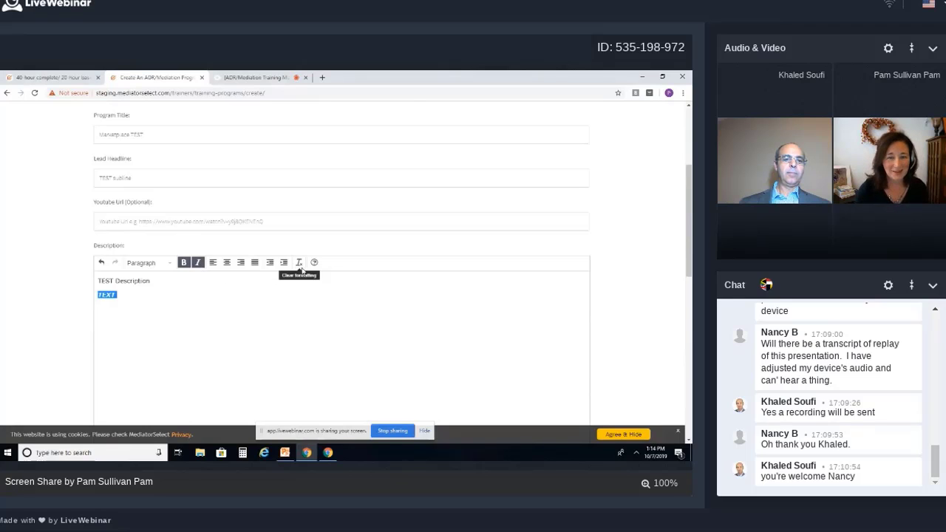
left_click(227, 263)
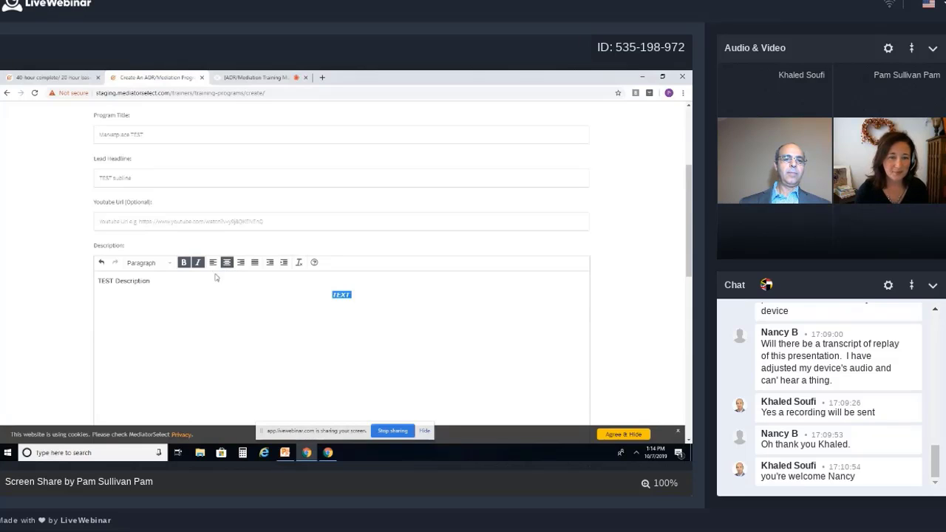
left_click(213, 263)
left_click(142, 293)
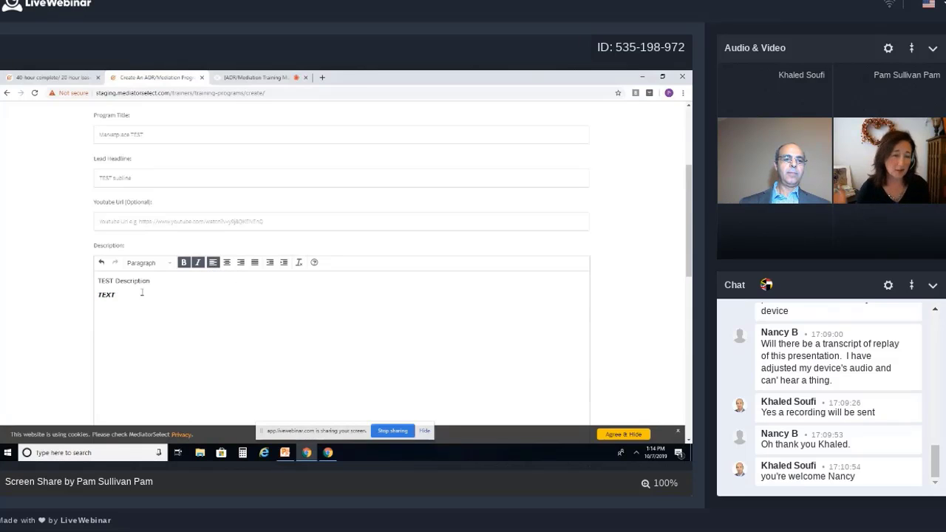
key("Return")
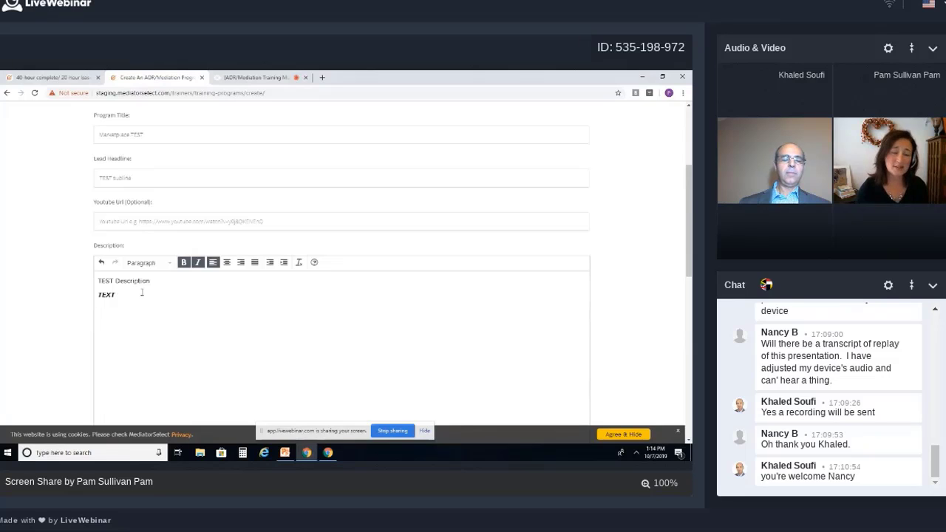
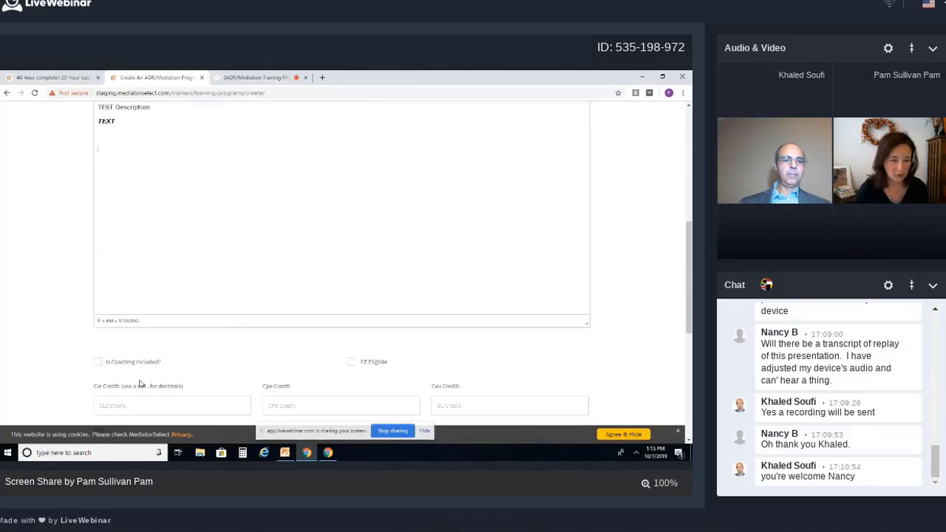
Scroll down the shared Create A Program form to the blank coaching, CE credit and tags fields.
scroll(140, 380, "down", 2)
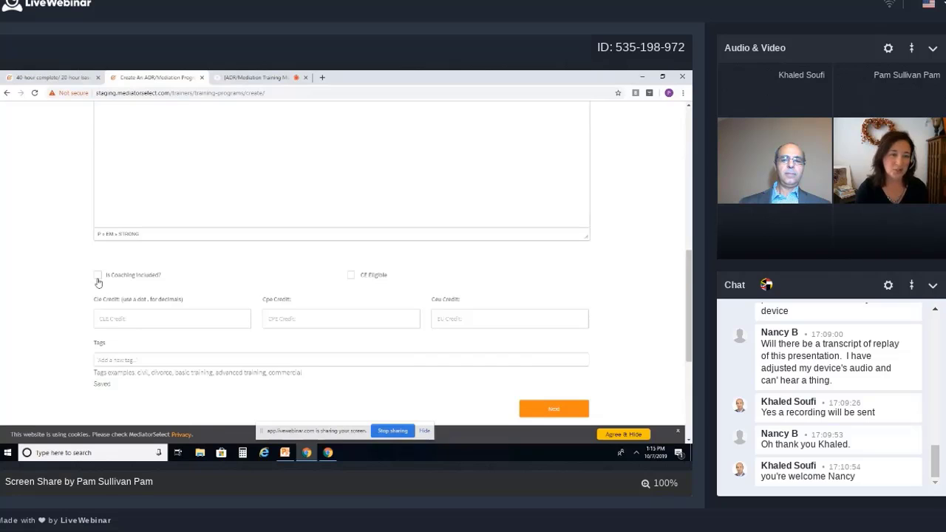
Mark the program as coaching included and CE eligible, with 7.5 CLE credits.
left_click(97, 277)
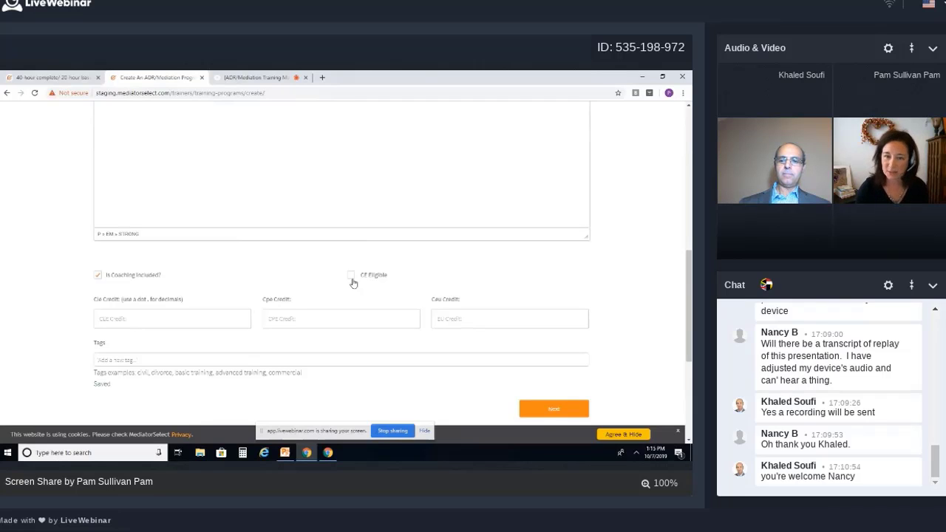
left_click(351, 276)
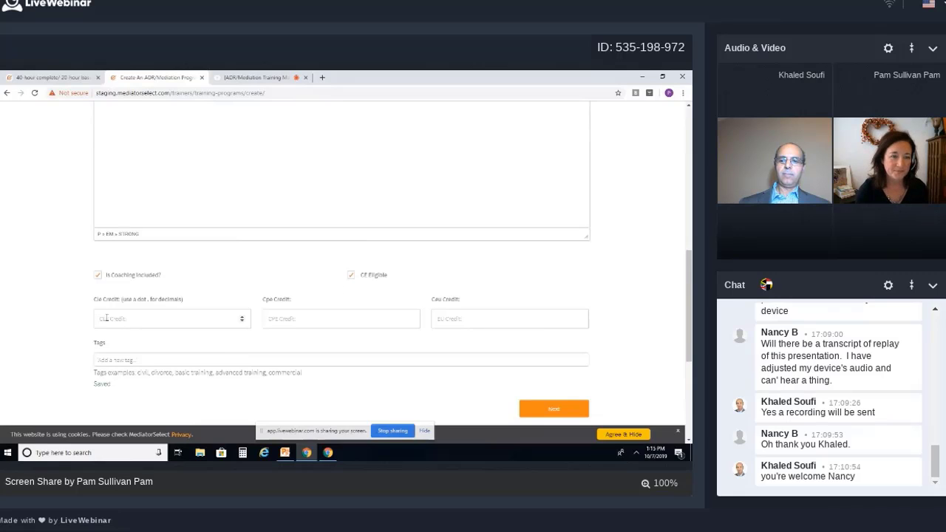
type("7.5")
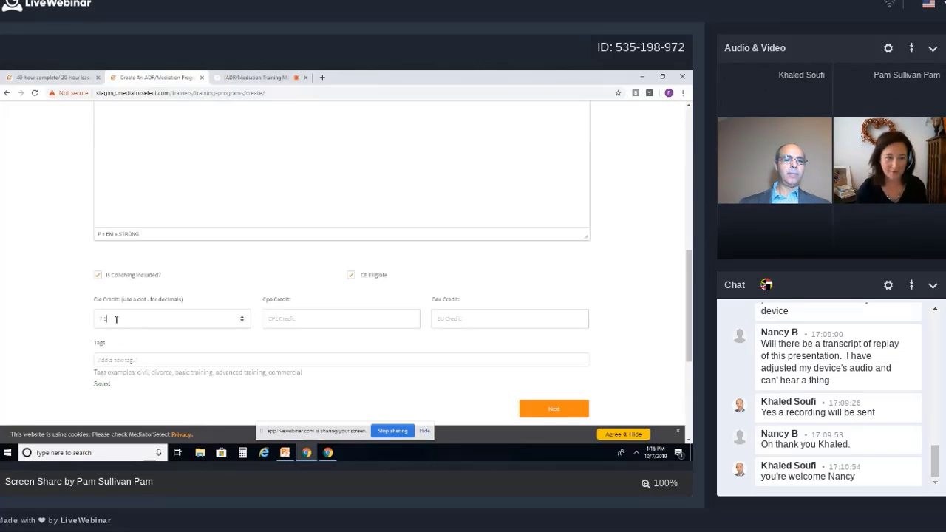
left_click(290, 319)
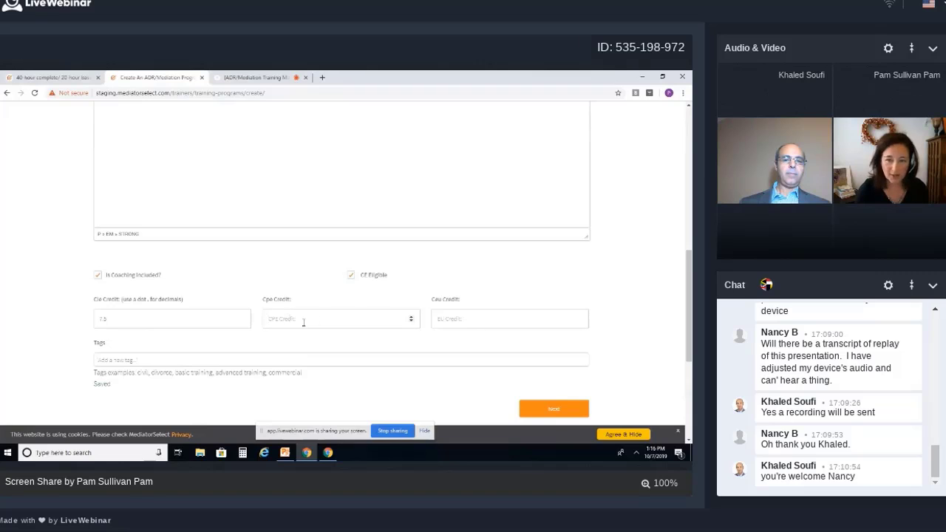
left_click(441, 319)
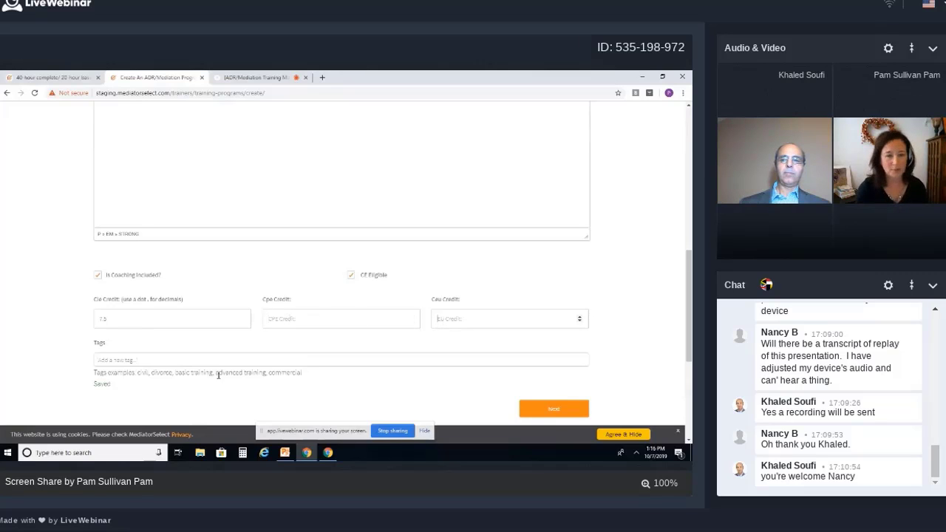
Add the tags divorce, basic mediation and divorce to the program.
scroll(215, 375, "down", 2)
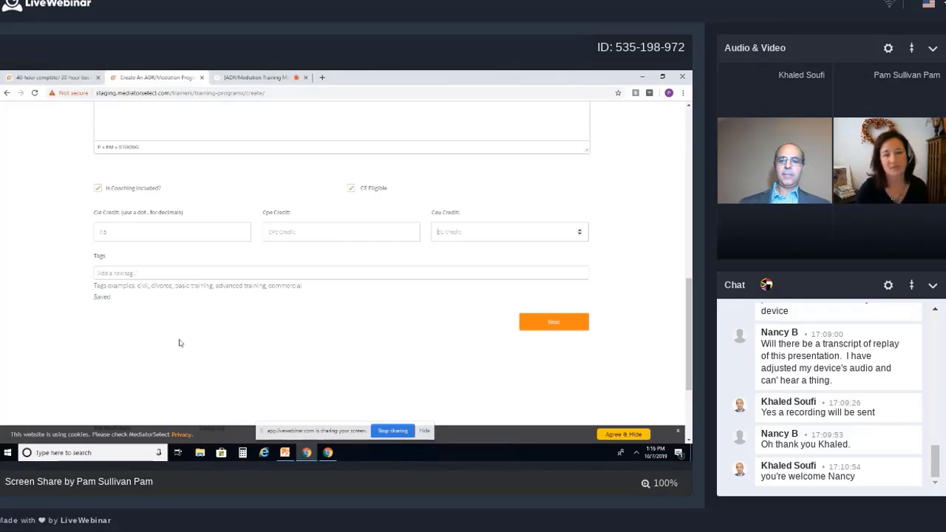
left_click(103, 273)
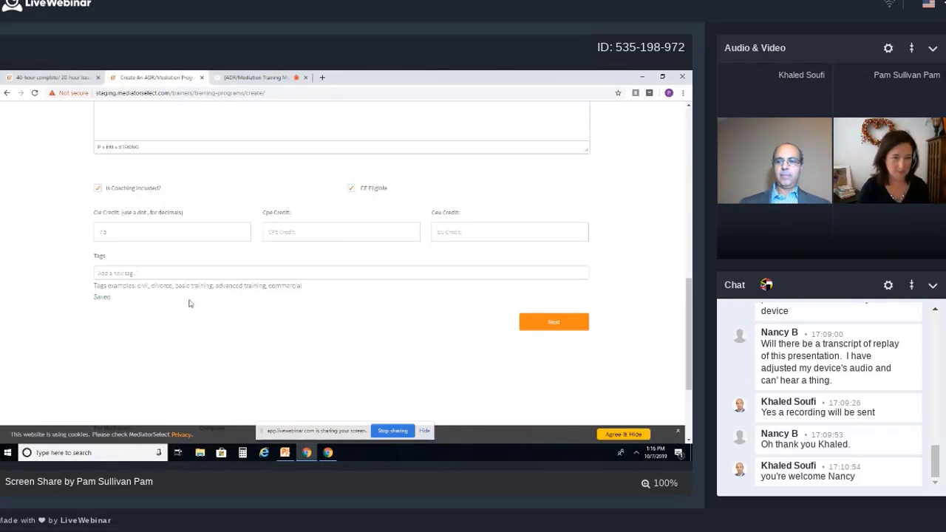
type("divor")
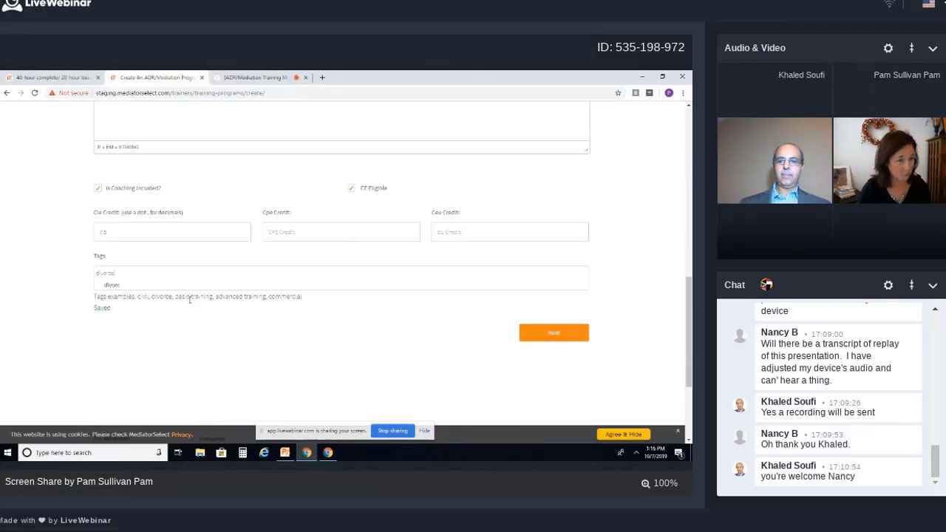
type("ce")
key("Return")
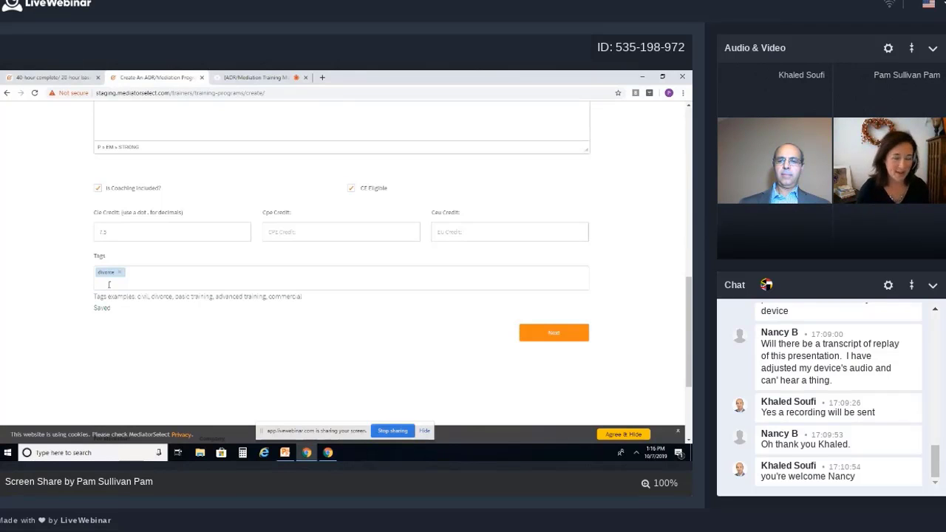
type("basic tra")
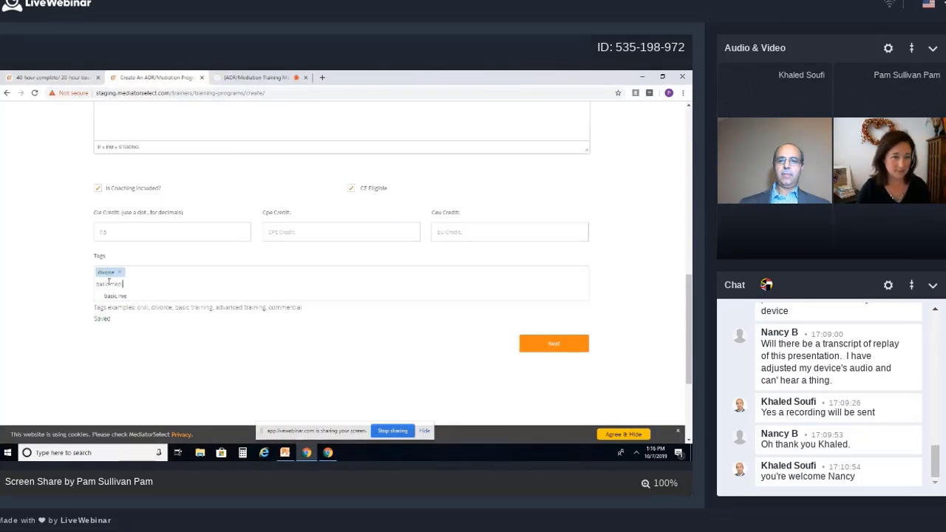
key("Down")
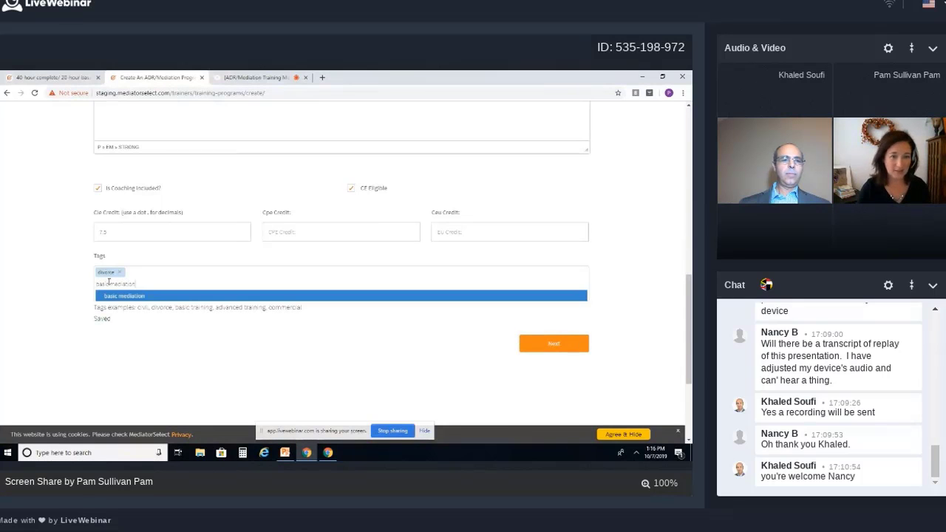
key("Return")
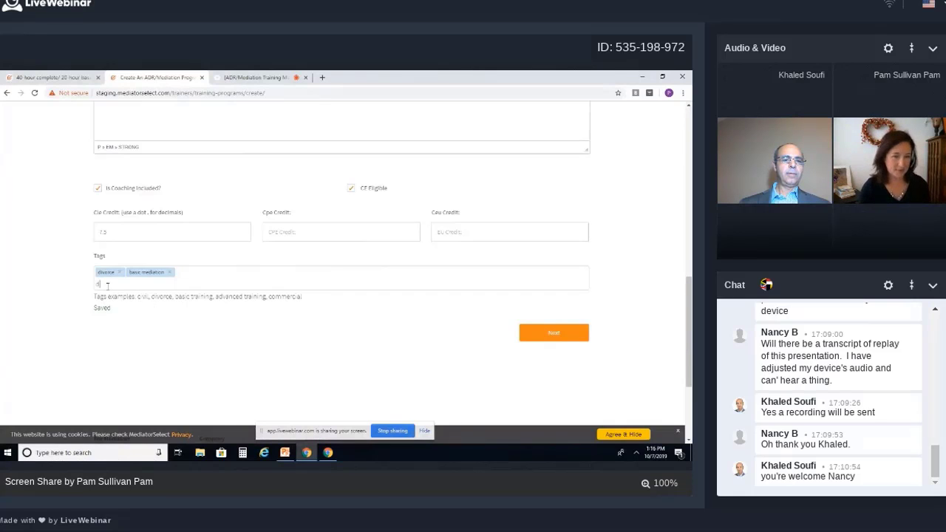
type("divor")
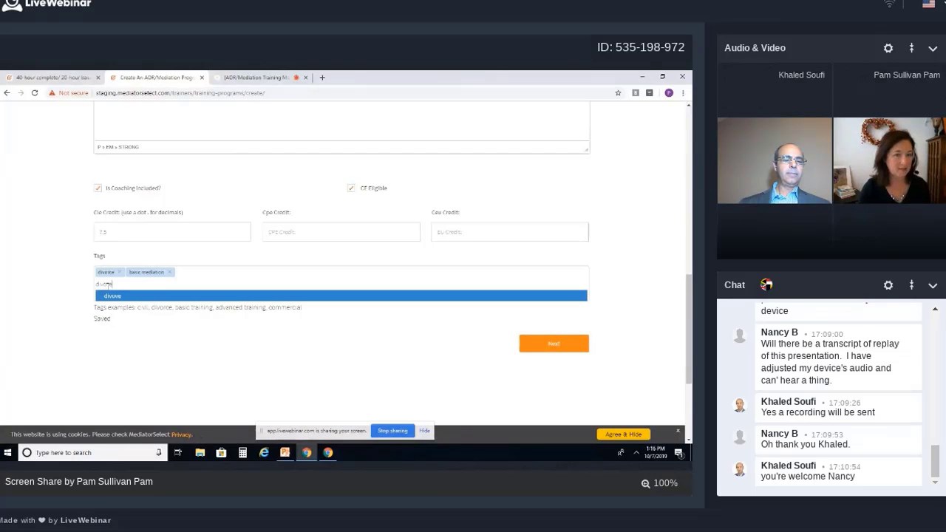
type("ce")
key("Return")
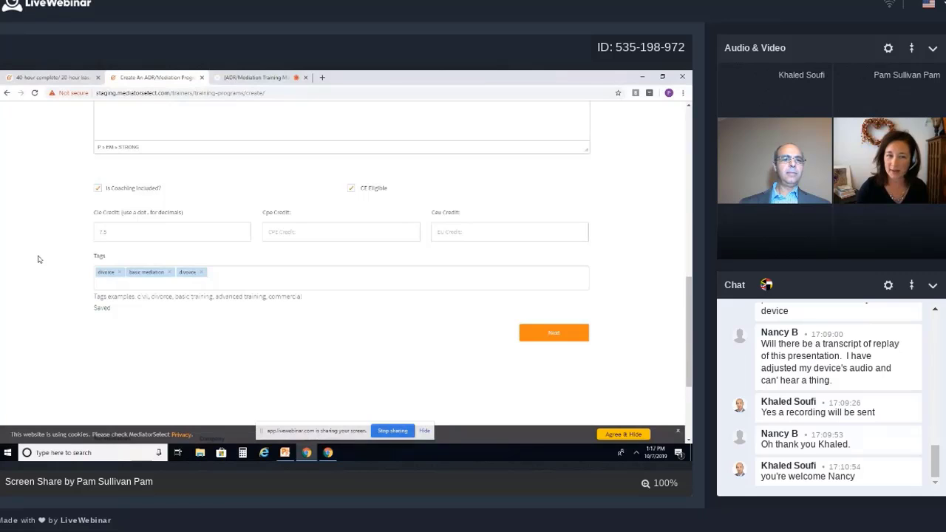
Return to the Cpe Credit field and scroll back to the top of the form.
scroll(111, 262, "up", 1)
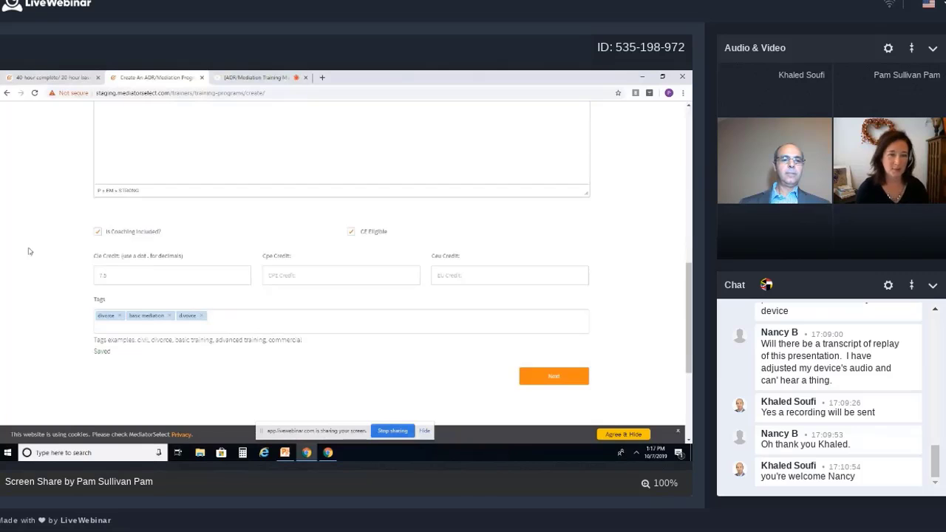
left_click(274, 274)
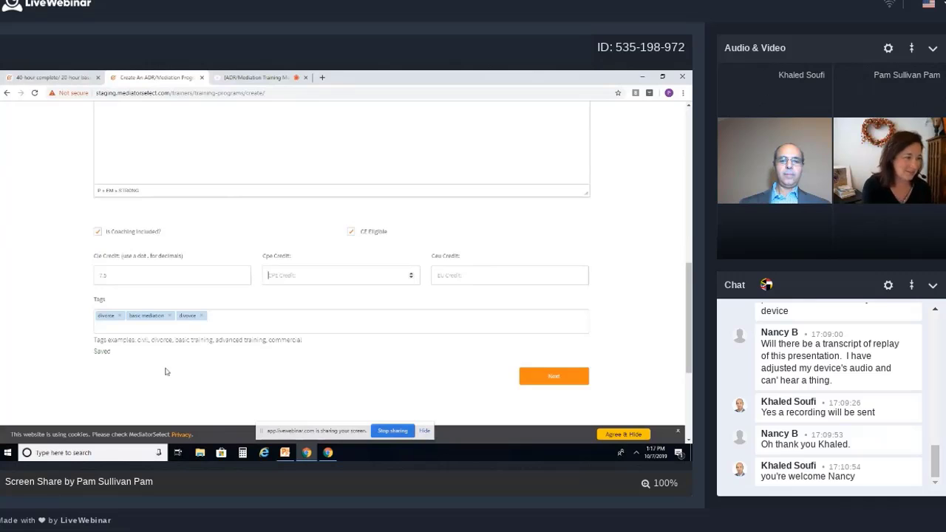
scroll(167, 372, "up", 10)
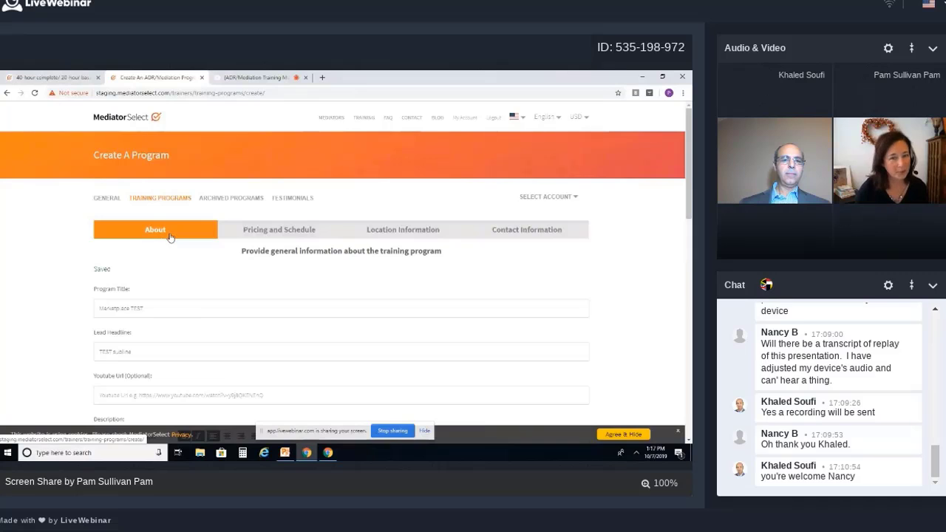
On Pricing and Schedule, keep US Dollar as the currency and save to continue.
left_click(275, 232)
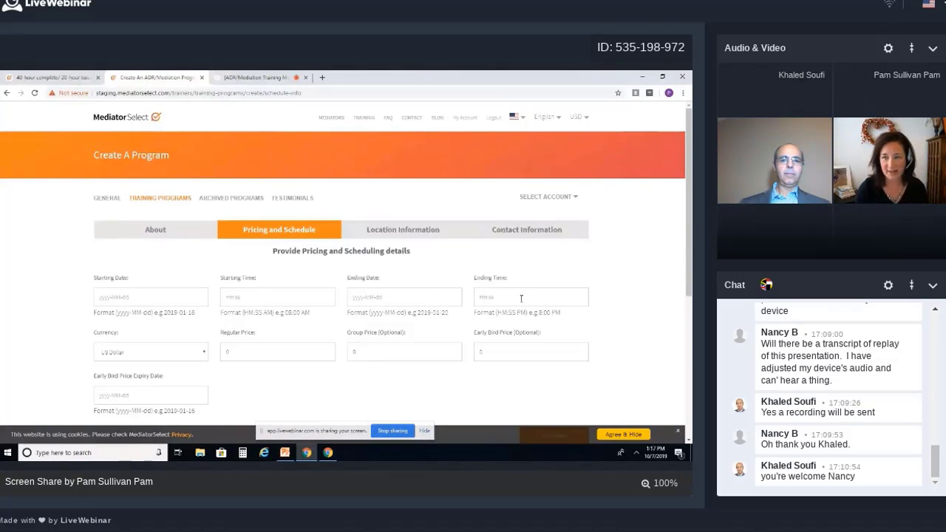
scroll(283, 320, "down", 1)
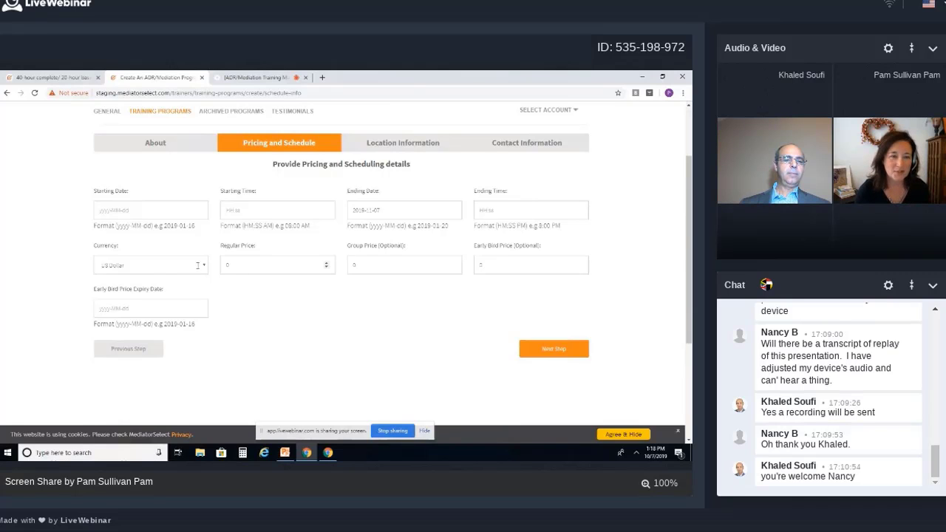
left_click(156, 267)
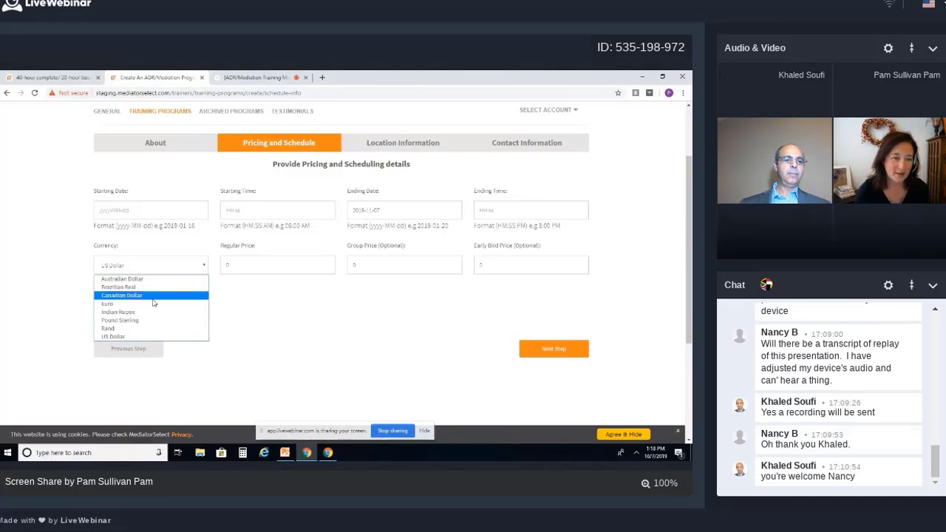
left_click(148, 336)
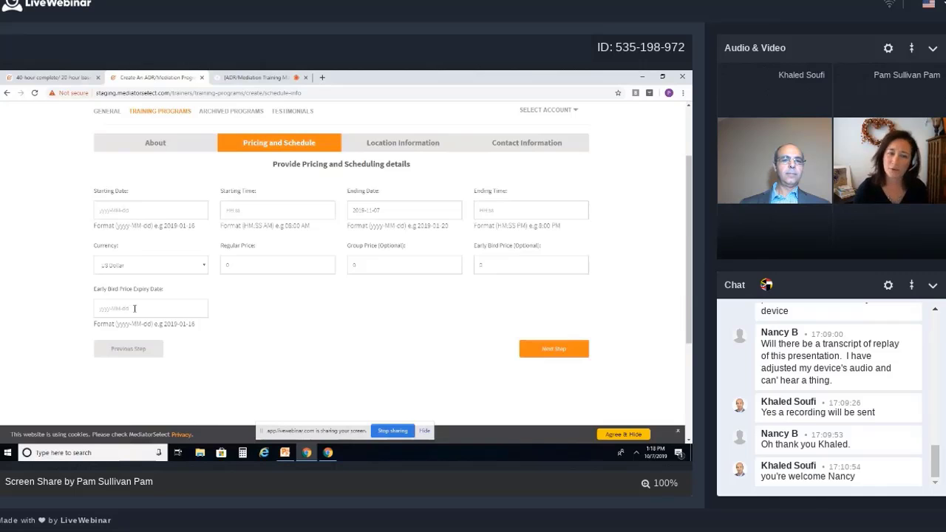
scroll(301, 312, "up", 2)
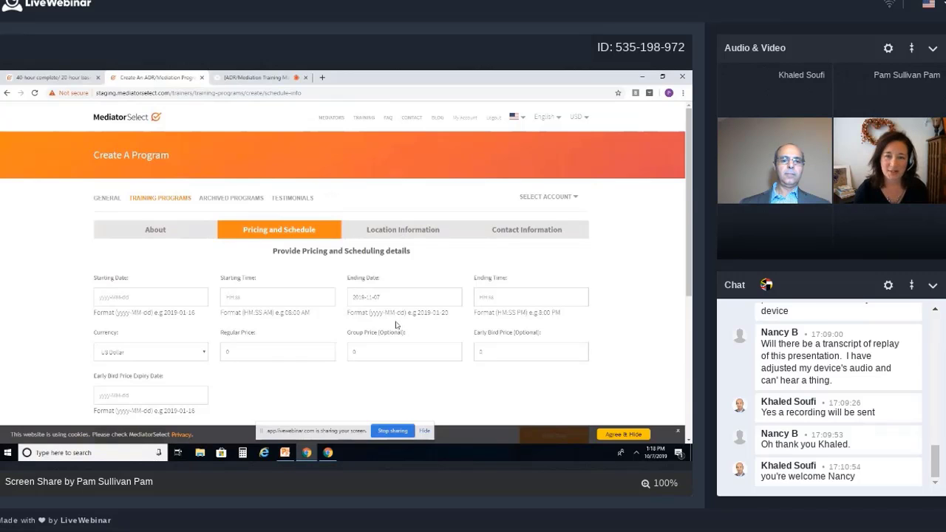
scroll(396, 325, "down", 5)
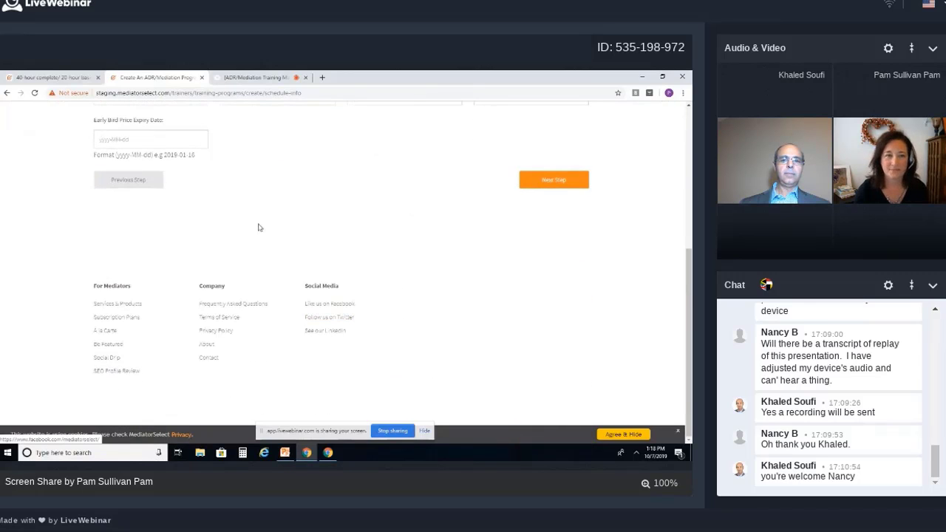
left_click(560, 181)
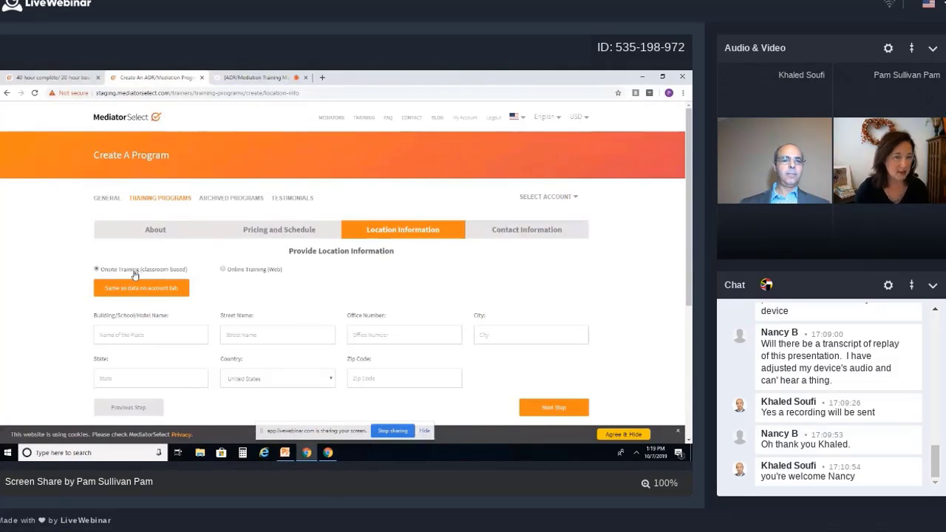
Change the training location to Online Training (Web) and continue to Contact Information.
left_click(223, 270)
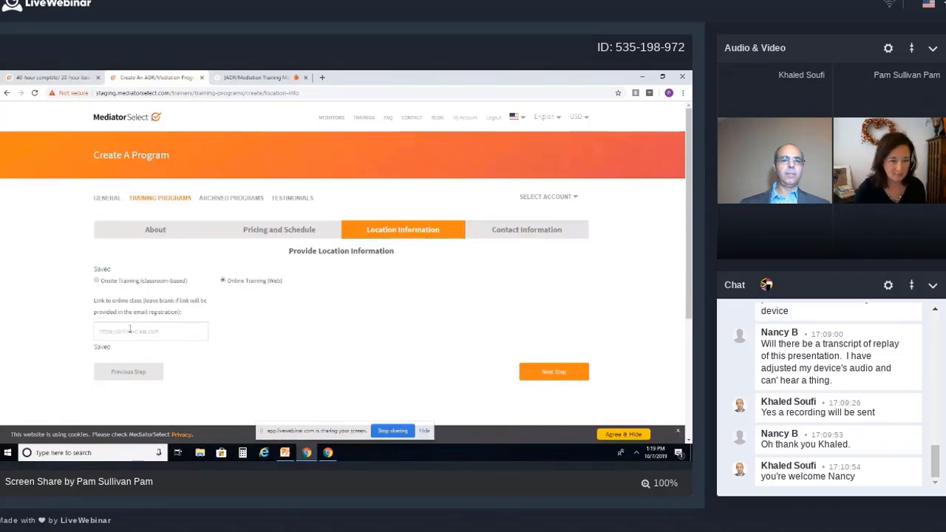
left_click(113, 331)
left_click(134, 331)
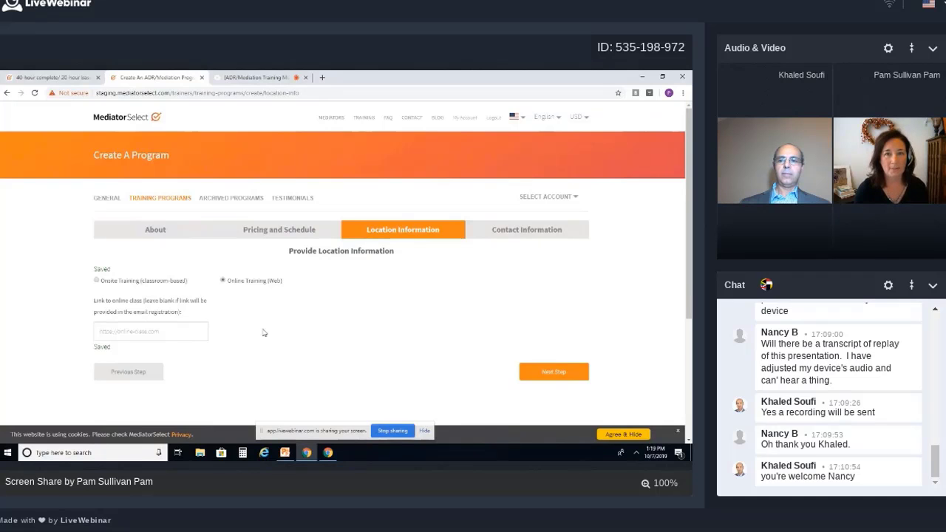
left_click(553, 371)
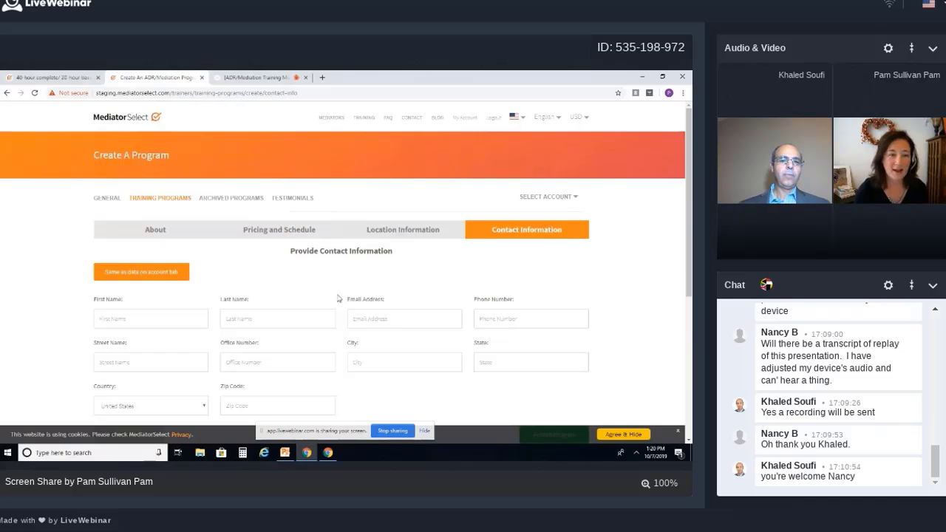
Fill the contact name, email, phone and address using 'Same as data on account tab'.
scroll(362, 296, "down", 2)
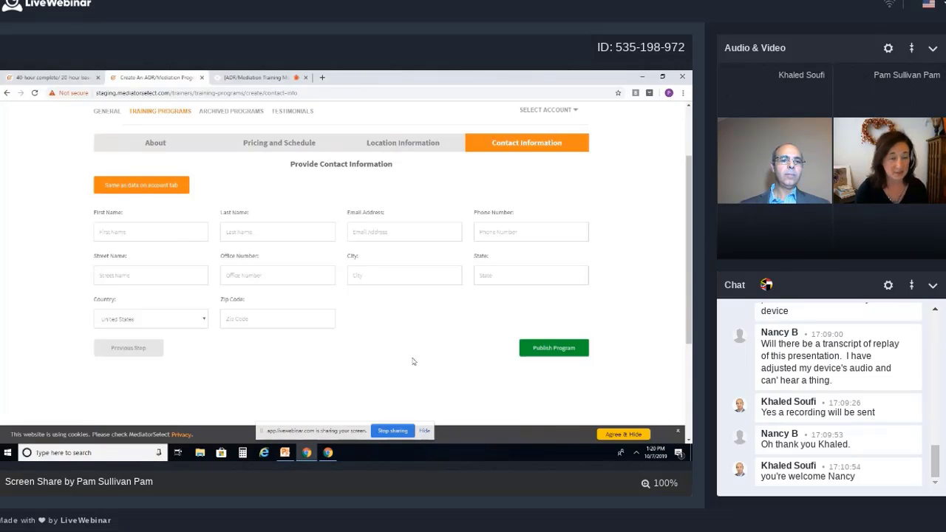
left_click(172, 188)
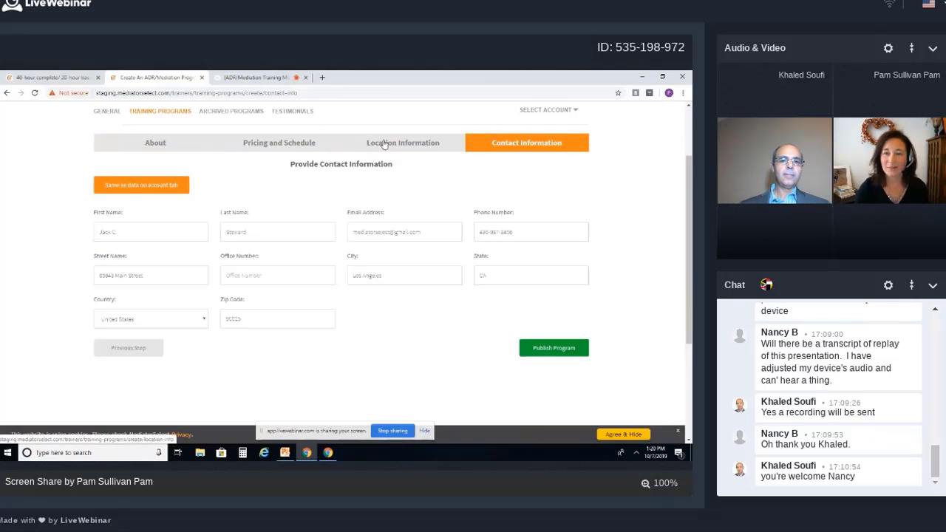
Step back to Pricing and Schedule, then forward to Contact Information and publish the program.
left_click(128, 348)
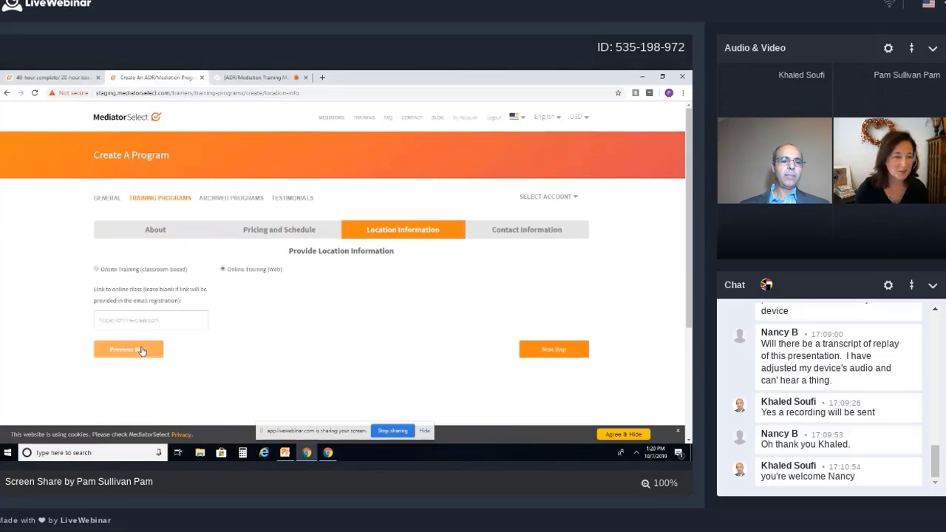
left_click(144, 348)
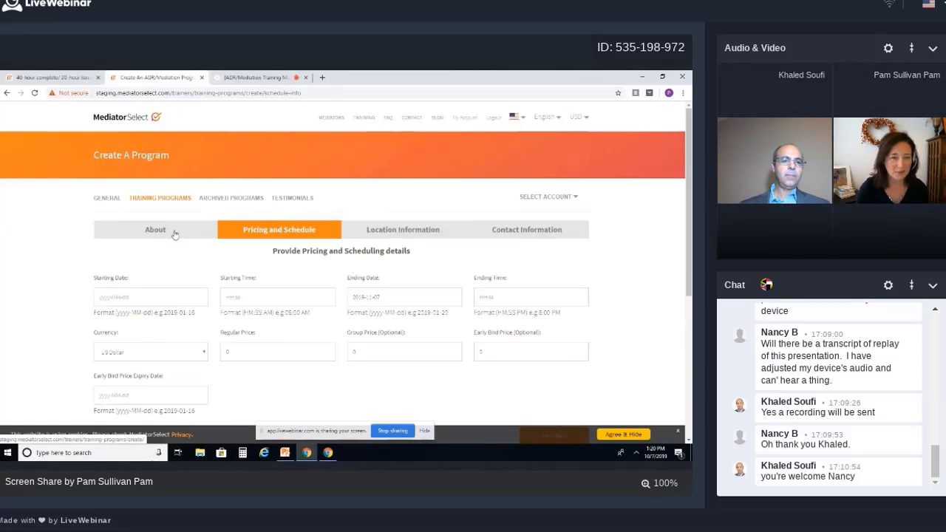
scroll(456, 323, "down", 2)
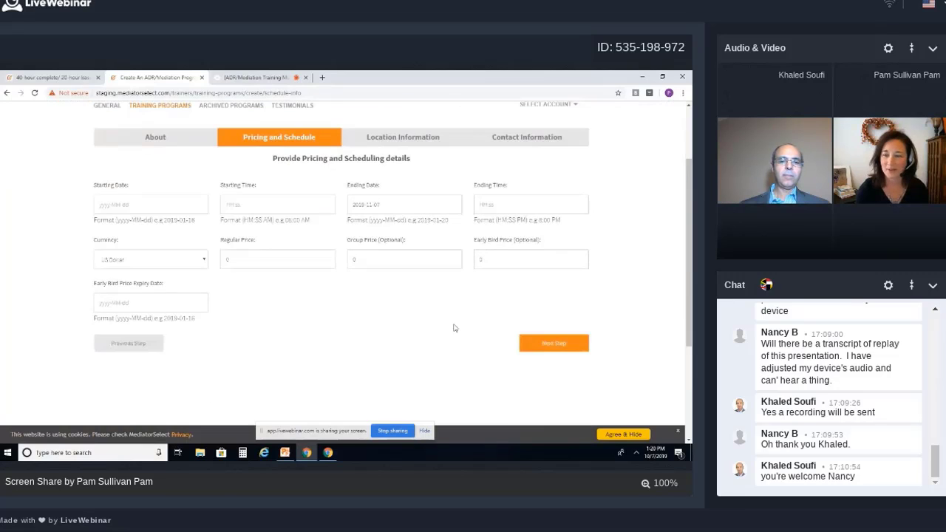
left_click(547, 306)
scroll(545, 325, "down", 2)
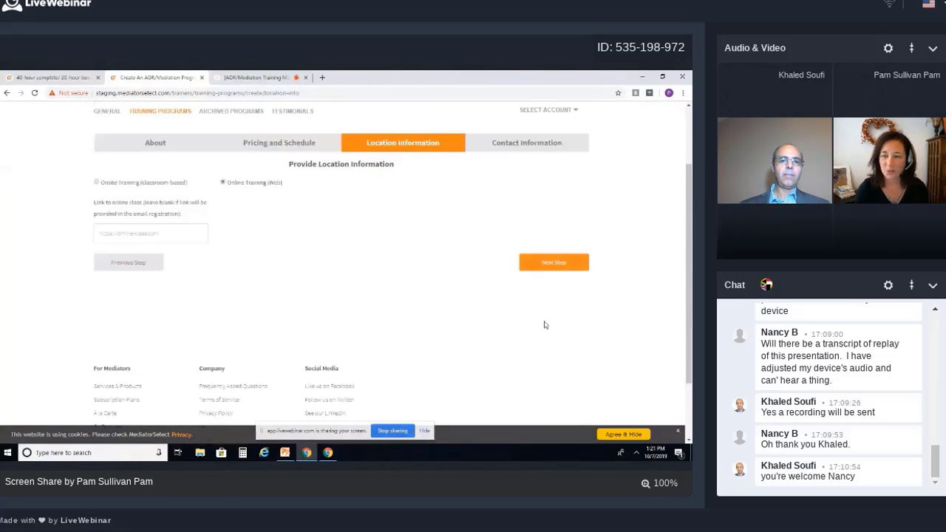
left_click(550, 274)
scroll(452, 332, "down", 3)
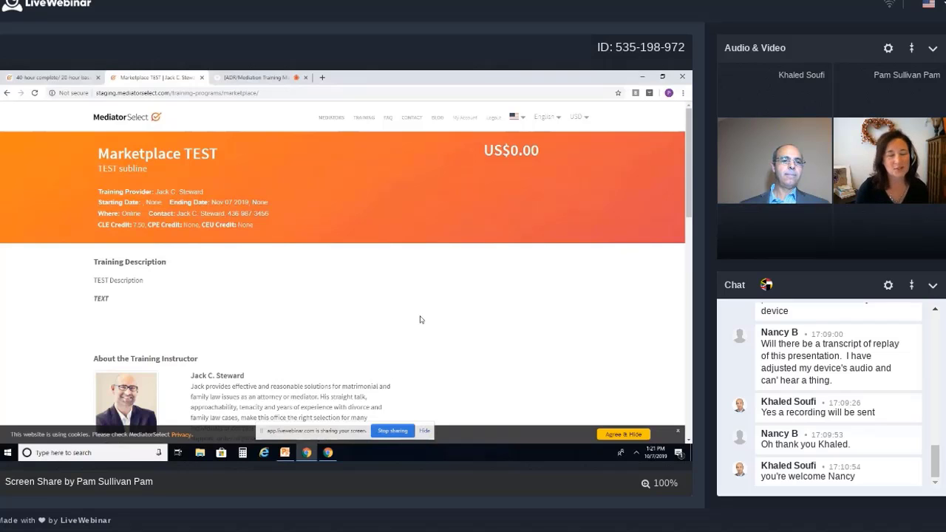
Switch between the Marketplace TEST and 40-hour training tabs, ending on the 40-hour listing.
left_click(65, 78)
left_click(292, 245)
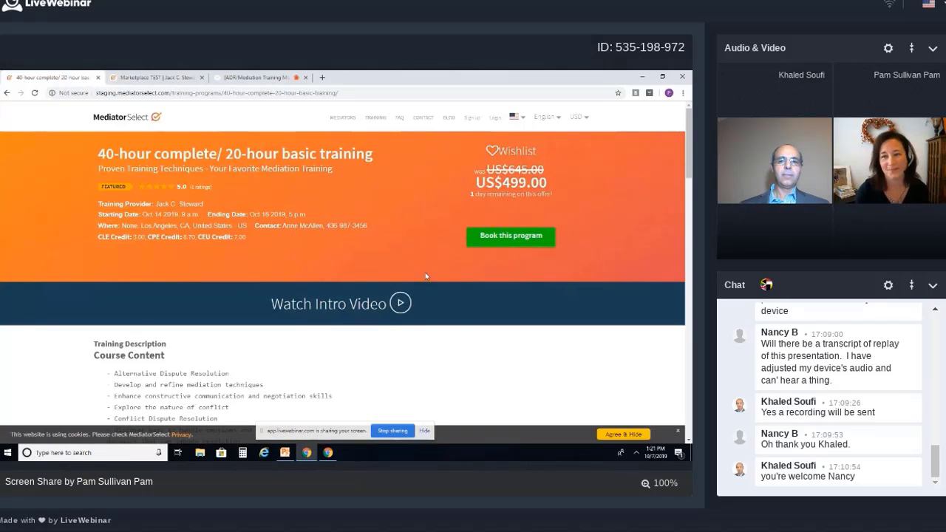
left_click(154, 77)
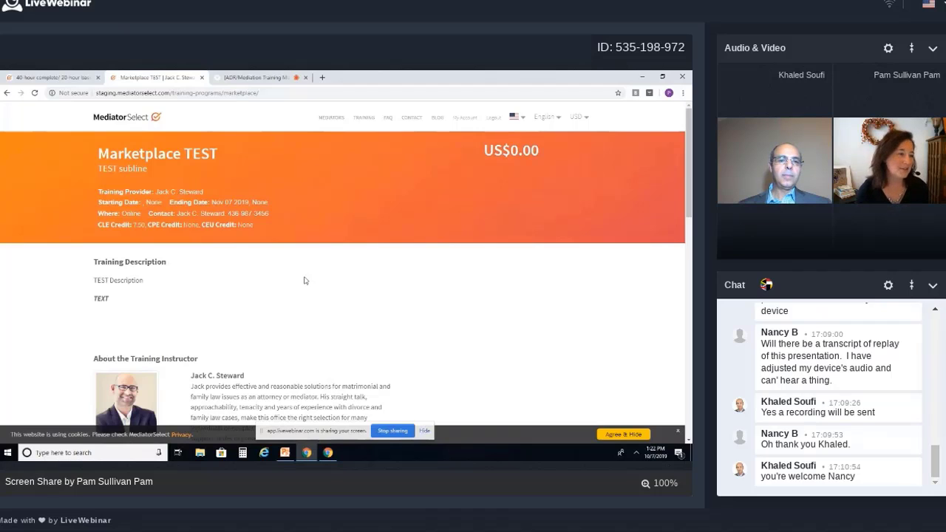
left_click(36, 80)
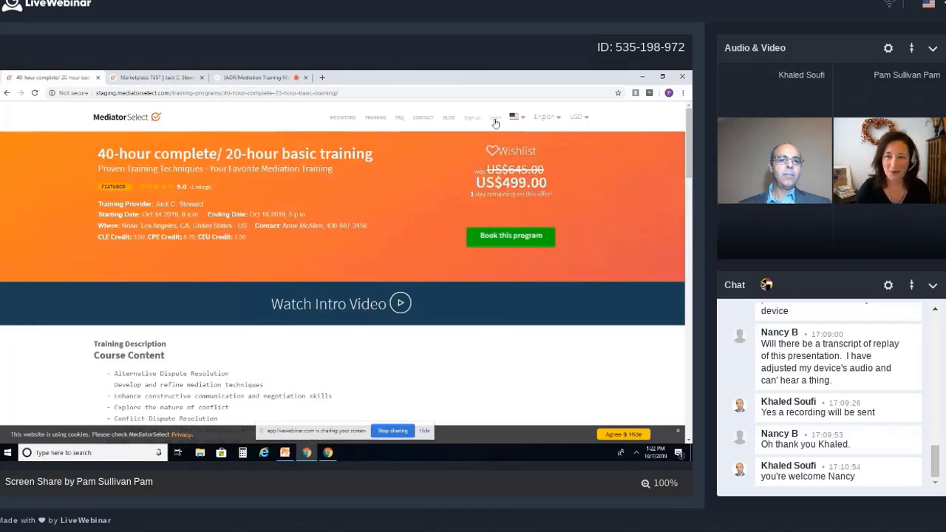
Log in with the student account's email and password.
left_click(494, 118)
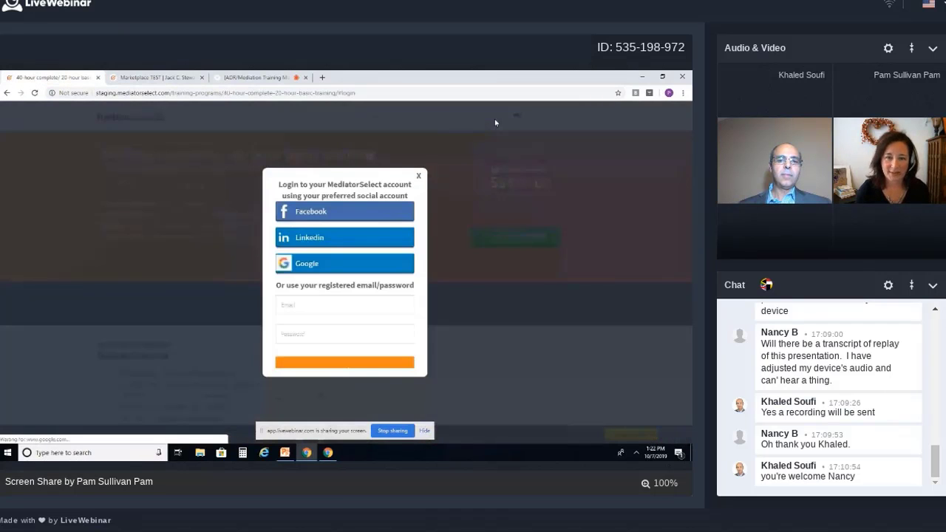
left_click(293, 259)
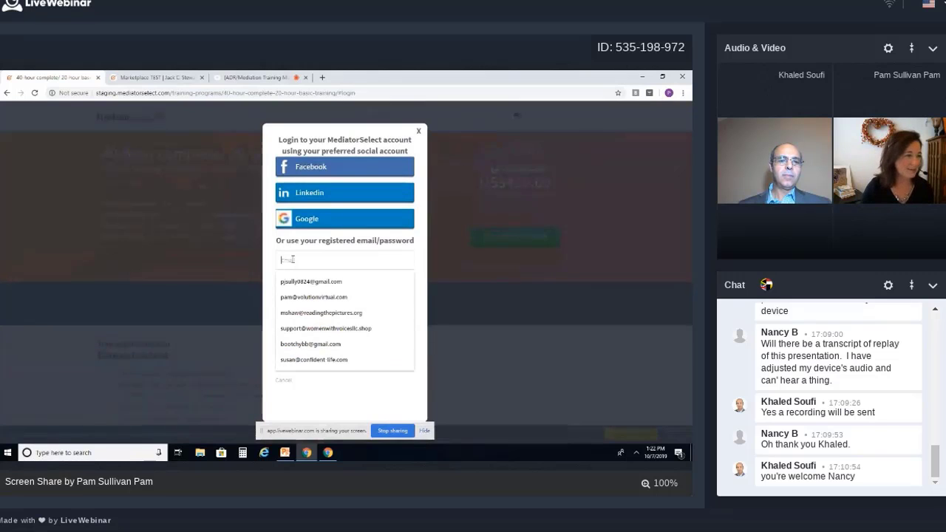
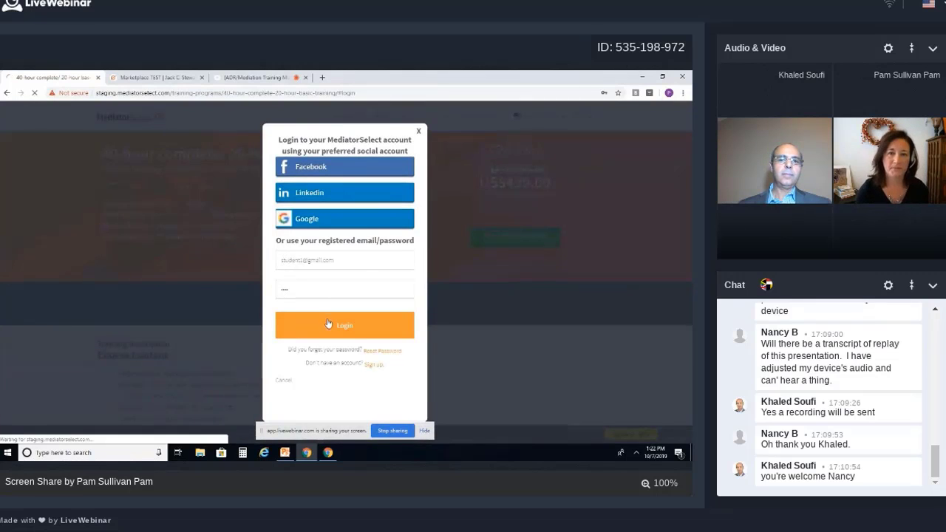
left_click(328, 324)
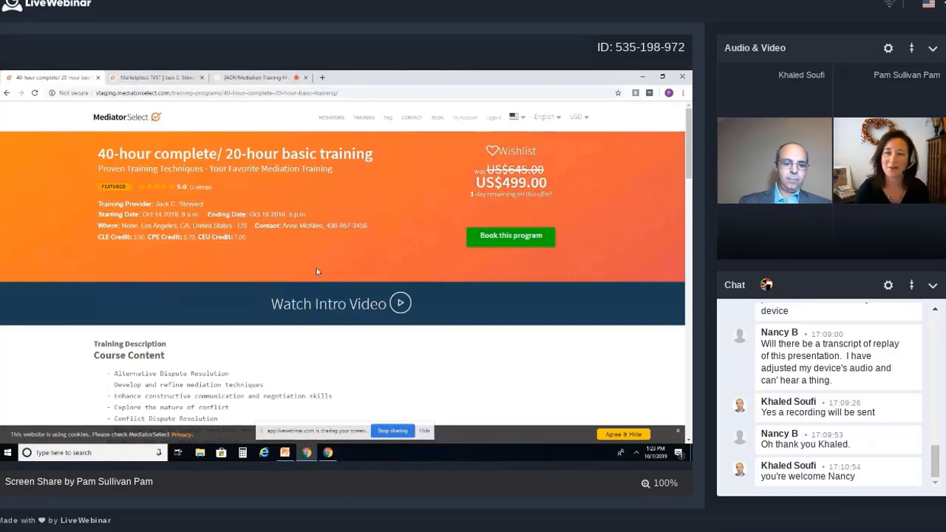
Book one seat on the 40-hour training for US$499.00 and review the booking details.
scroll(315, 270, "down", 3)
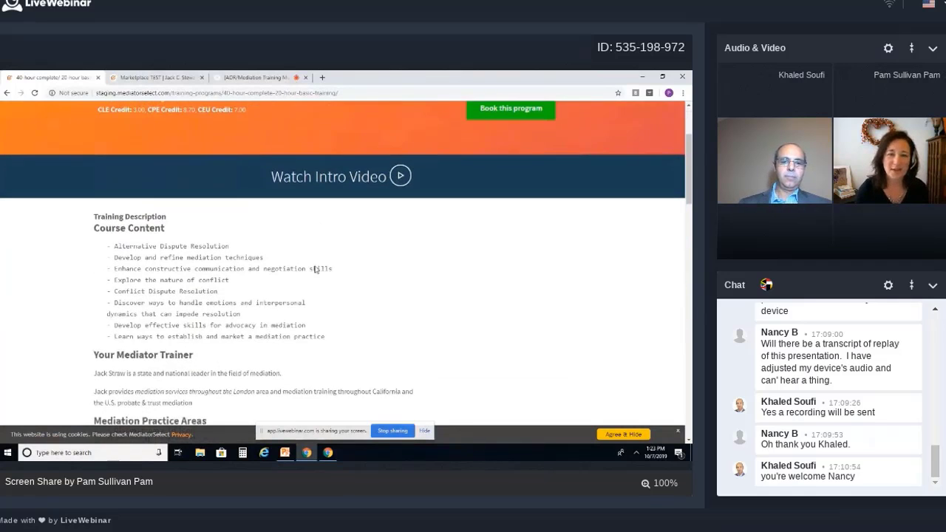
scroll(316, 270, "up", 3)
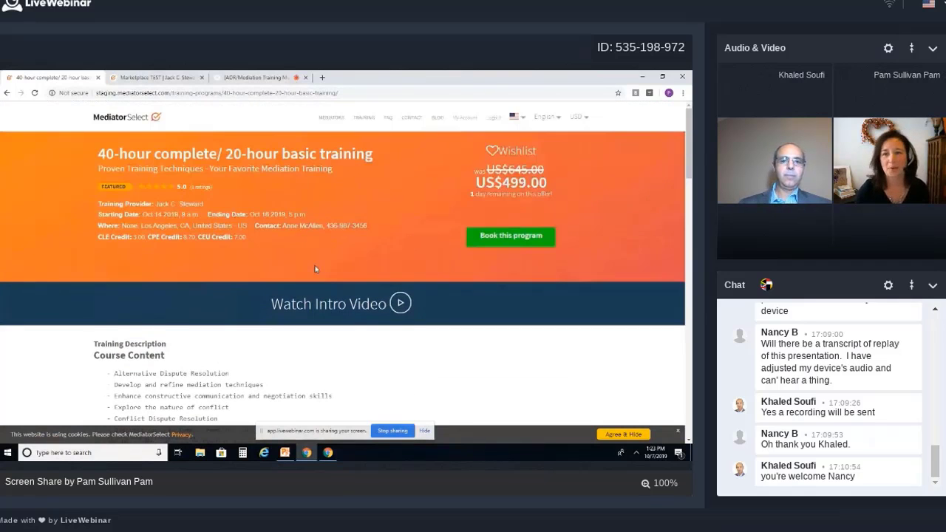
left_click(486, 238)
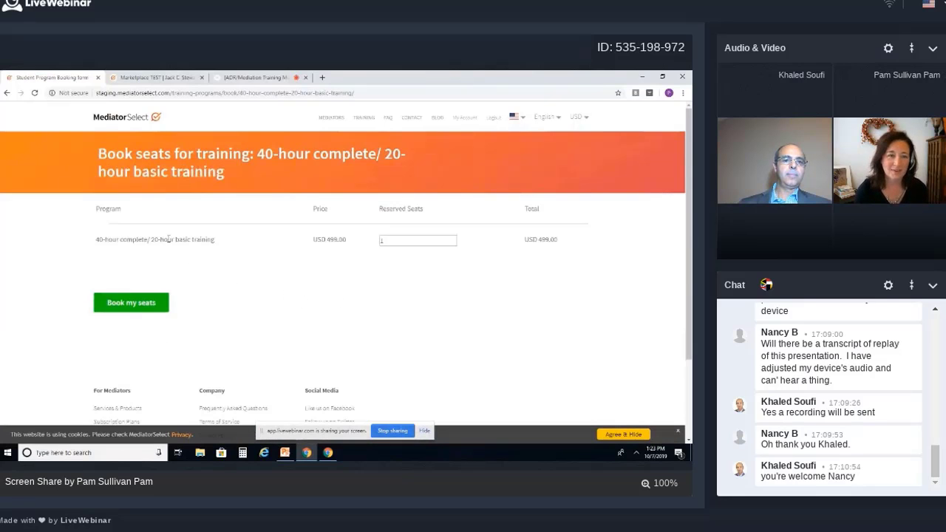
left_click(136, 303)
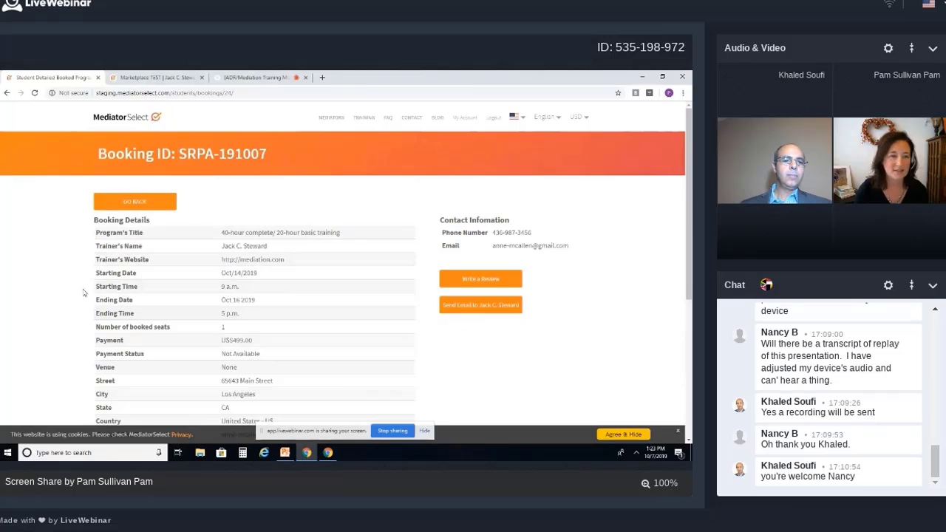
scroll(53, 307, "down", 1)
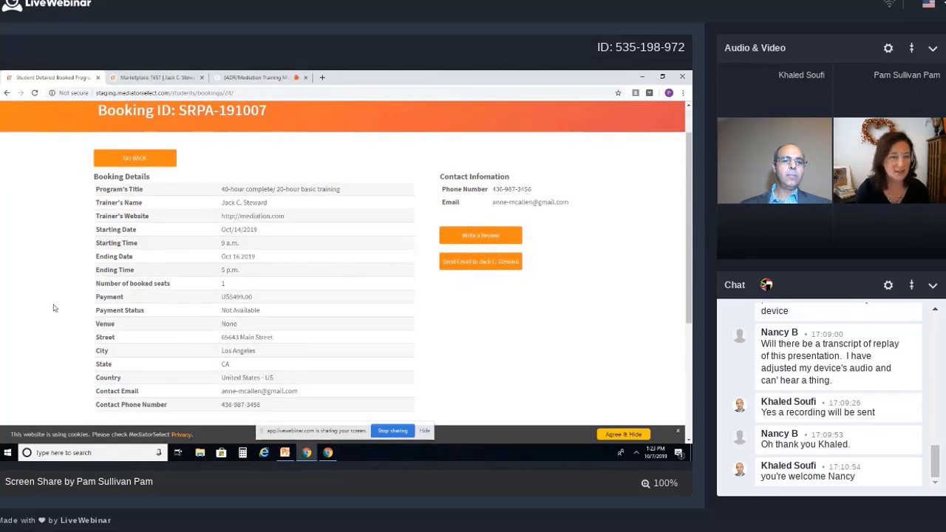
scroll(53, 307, "down", 1)
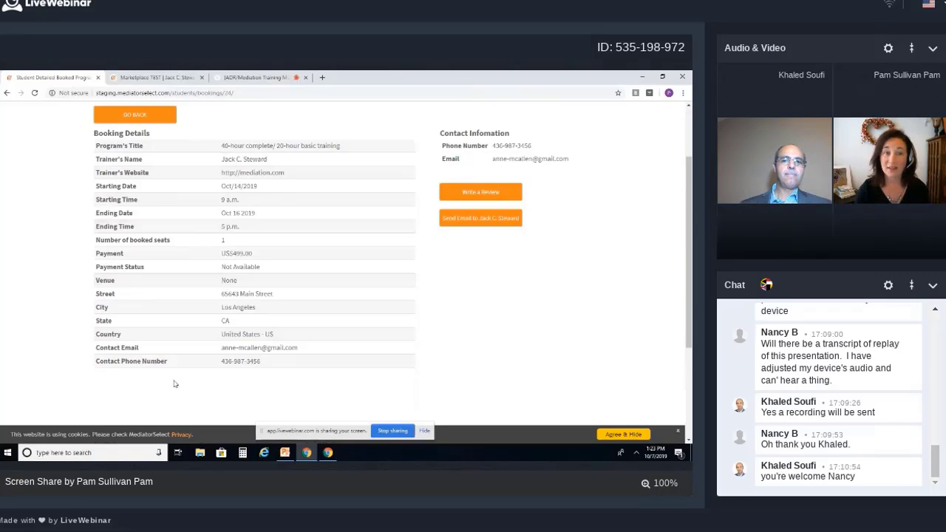
scroll(172, 334, "up", 3)
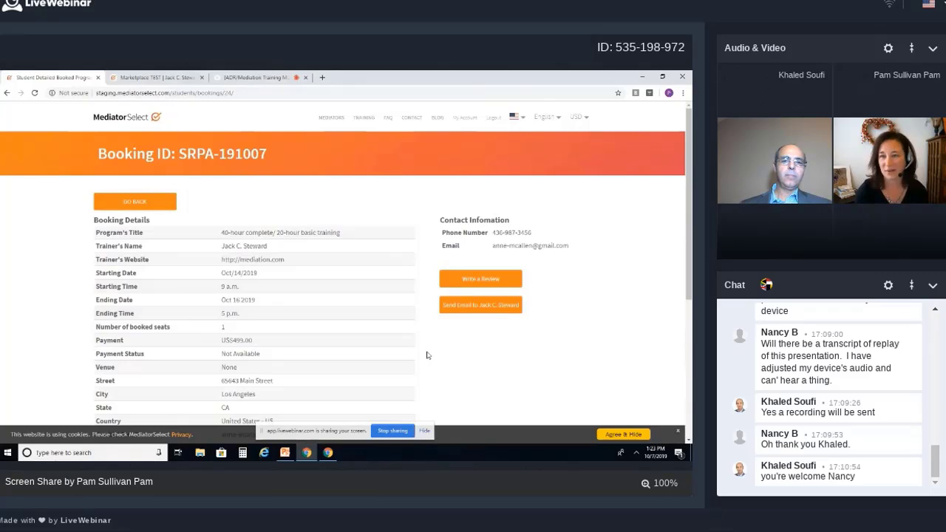
left_click(482, 280)
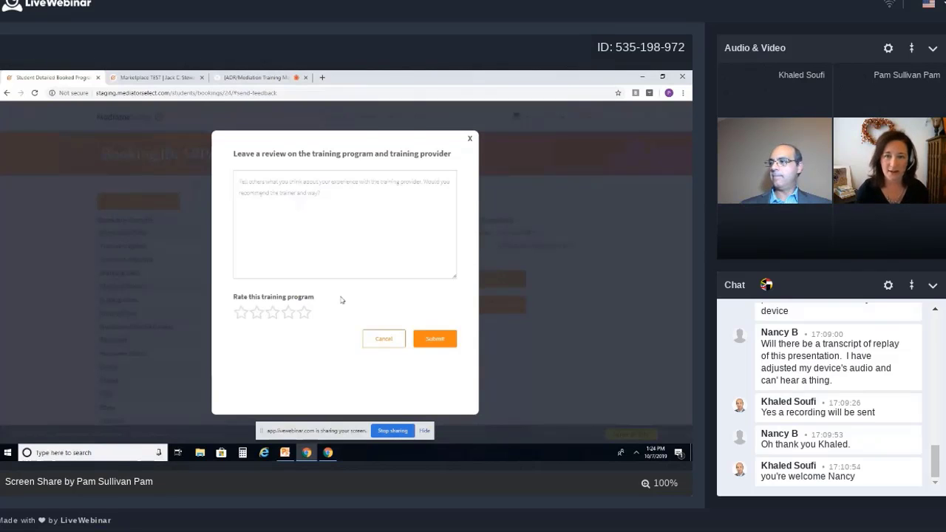
left_click(386, 338)
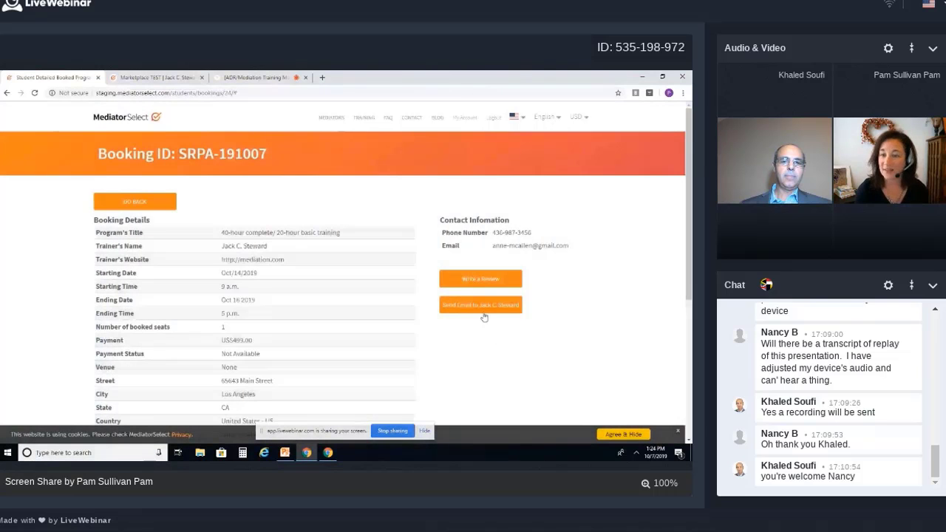
left_click(483, 312)
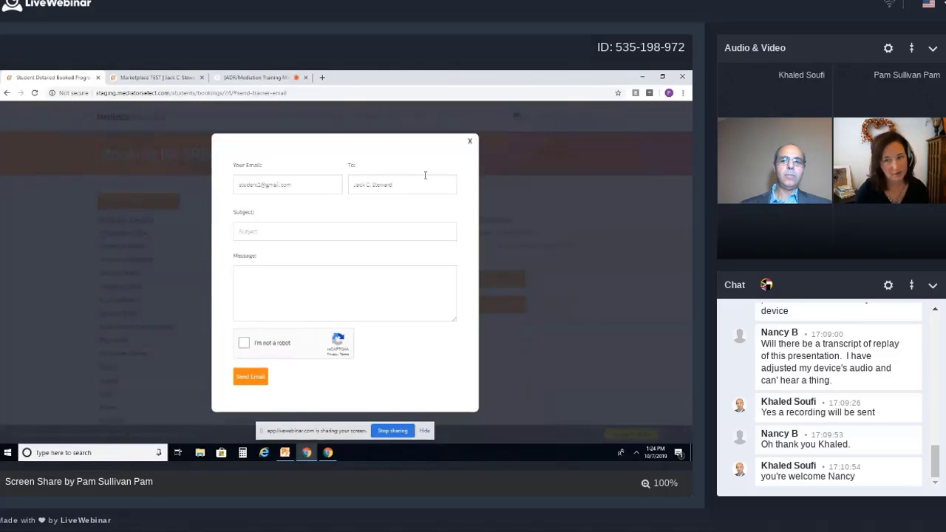
left_click(470, 142)
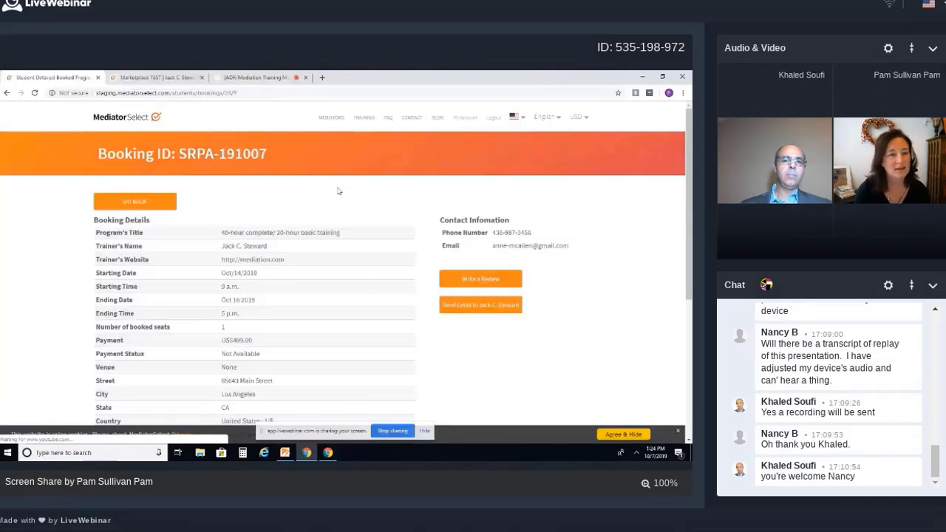
Return to the Marketplace TEST listing and scroll down to the trainer's user reviews and star ratings.
left_click(139, 81)
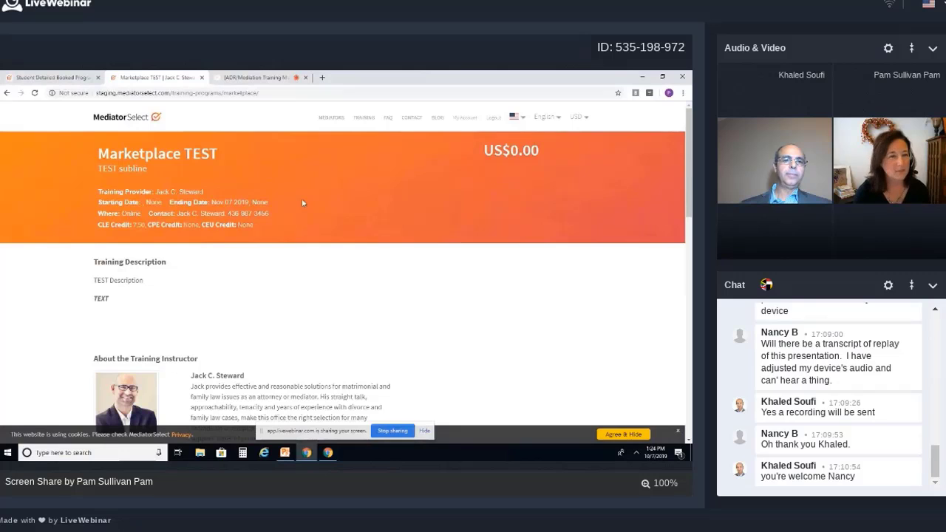
scroll(303, 203, "down", 5)
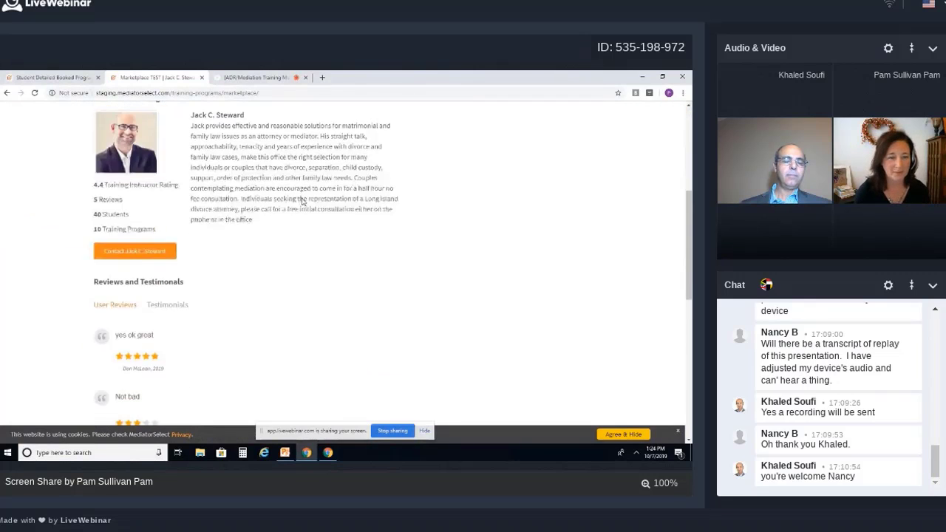
scroll(302, 201, "up", 3)
scroll(302, 201, "down", 3)
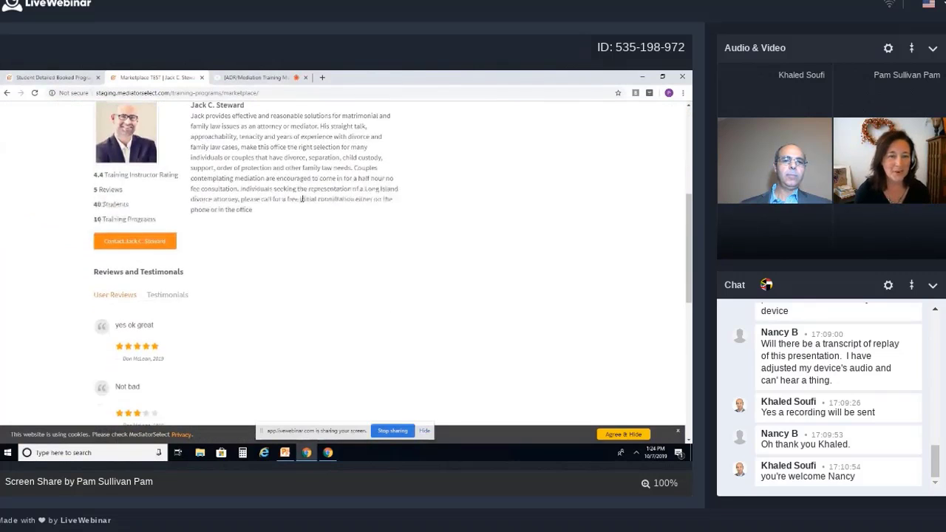
scroll(302, 201, "down", 2)
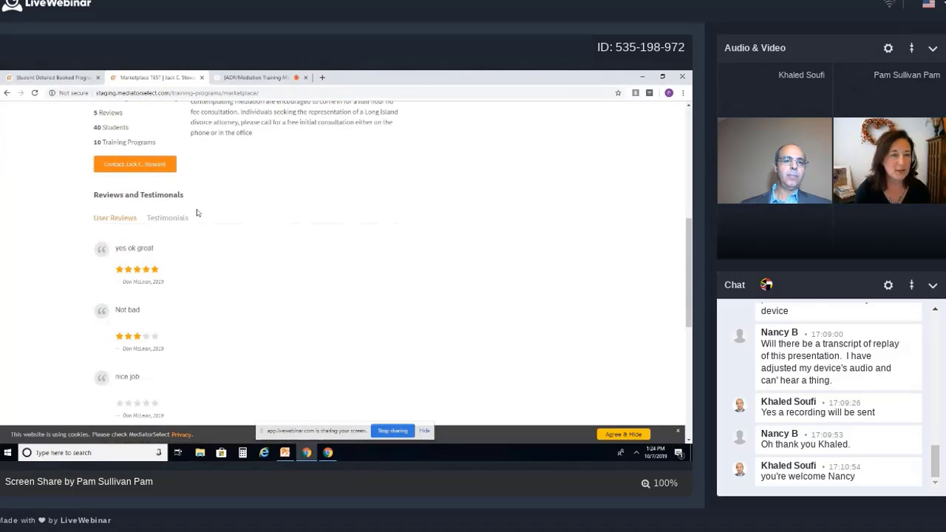